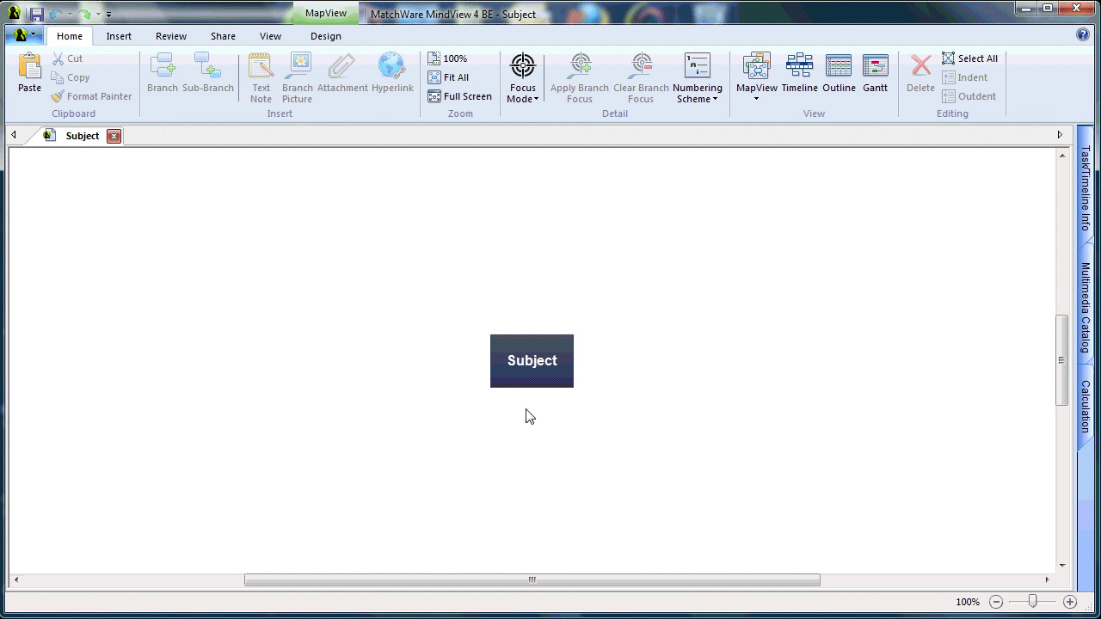
Title the central topic House at Avenue Drive and add main branches Foundations, External Construction and the rest.
click(531, 365)
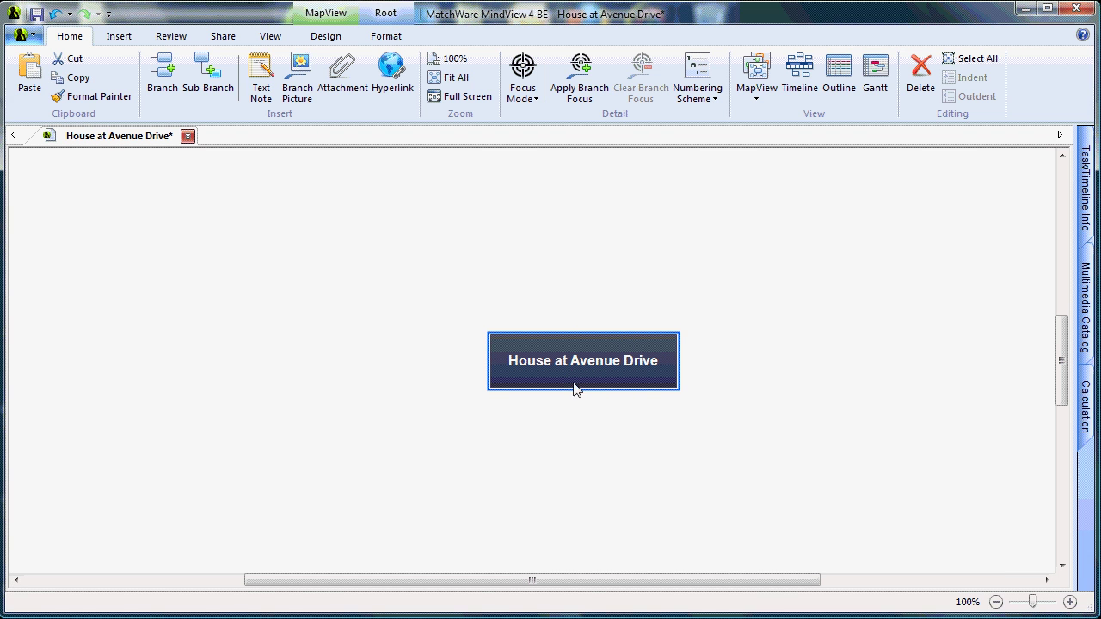
key(Insert)
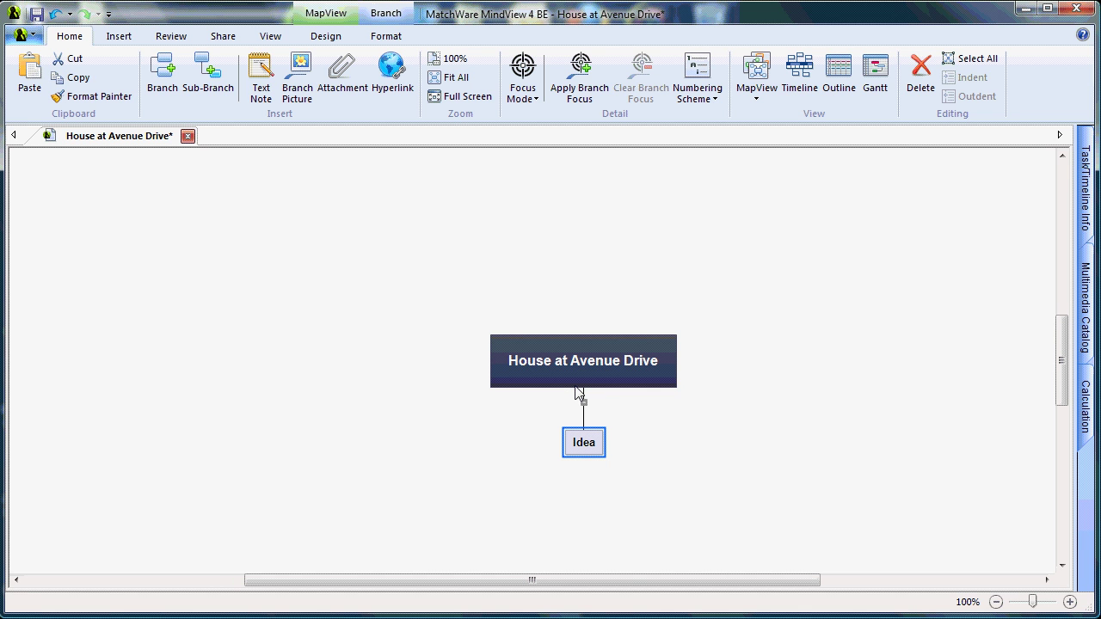
text(Foundations)
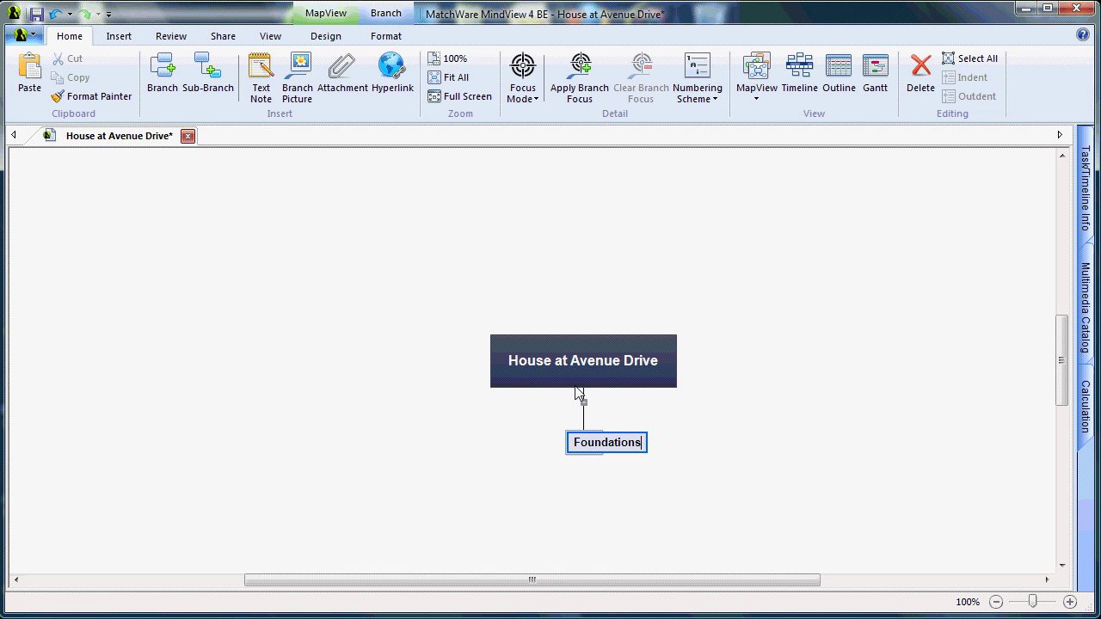
key(Return)
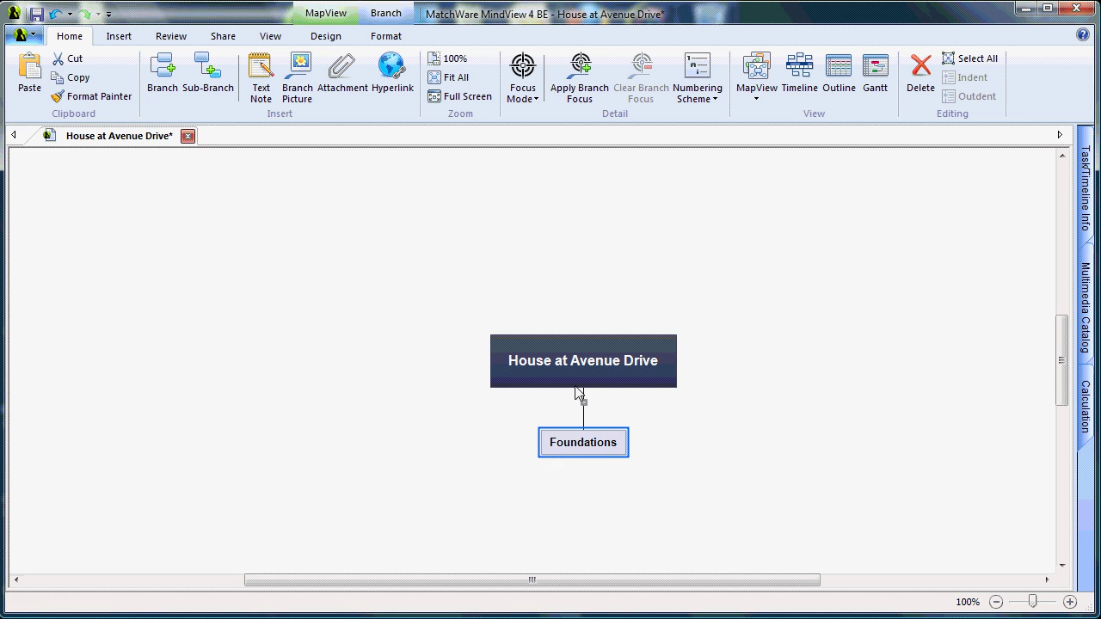
key(Return)
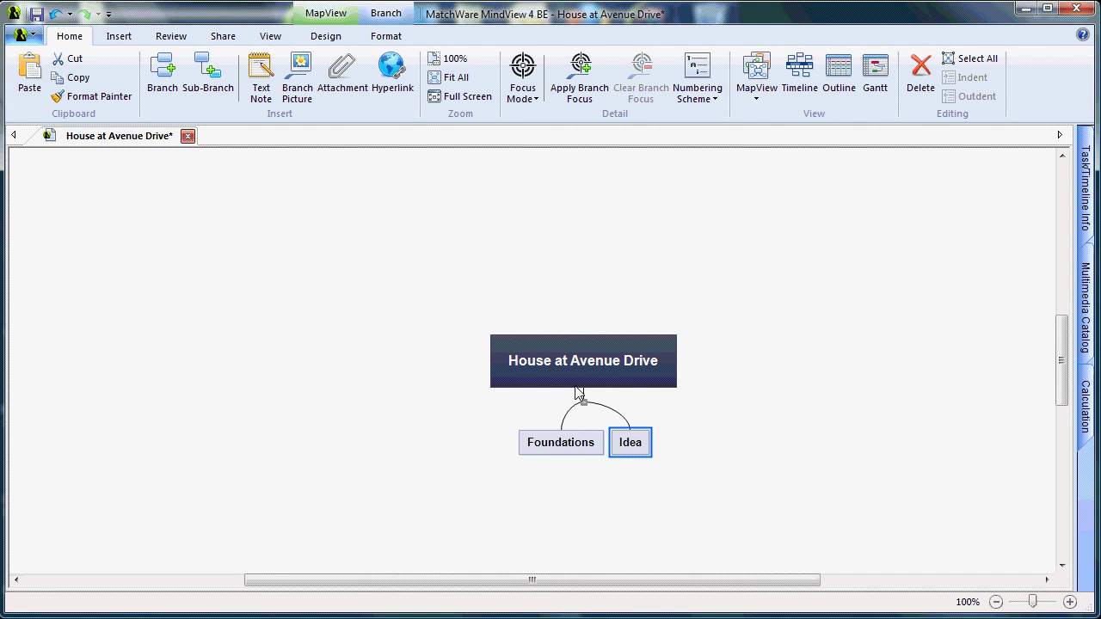
text(External Construction)
key(Return)
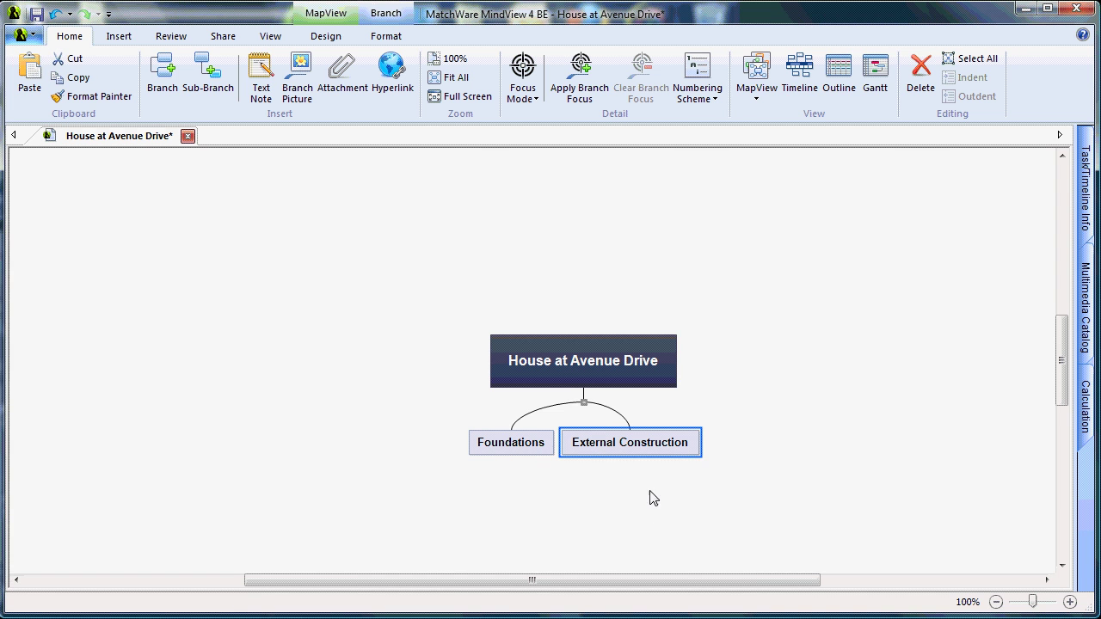
key(Return)
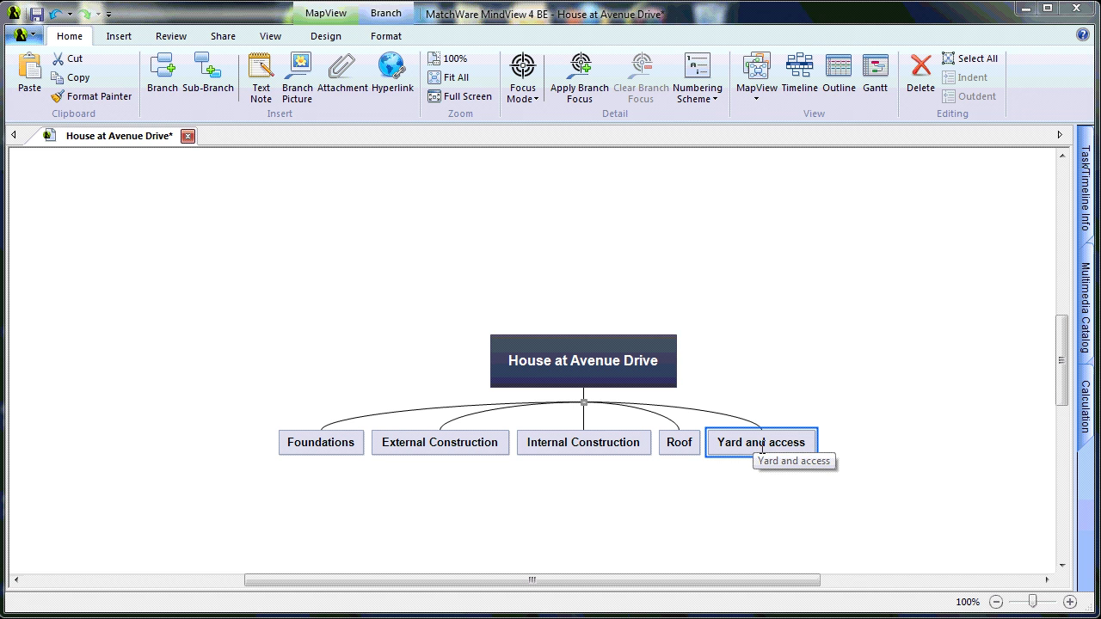
click(910, 402)
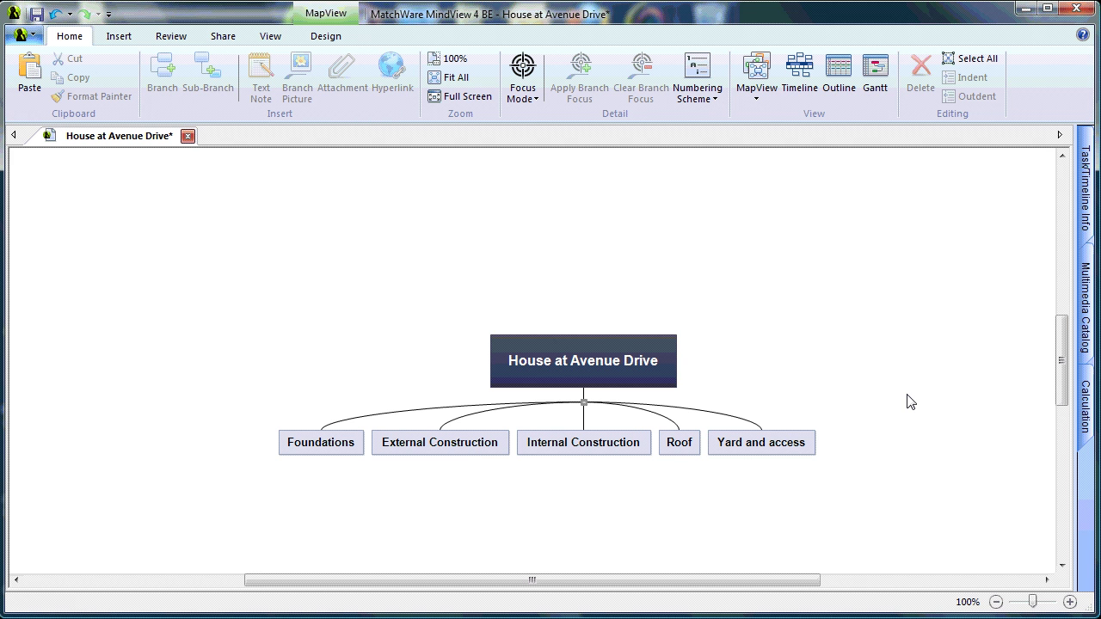
Add sub-branches Interior, Exterior and Pool under Foundations.
click(336, 446)
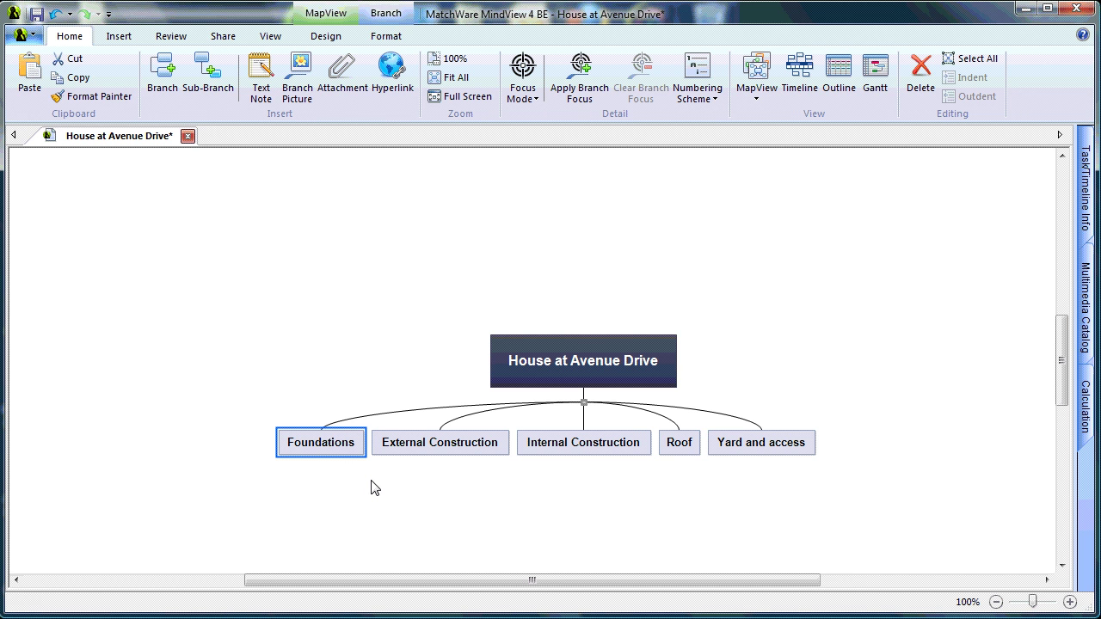
key(Insert)
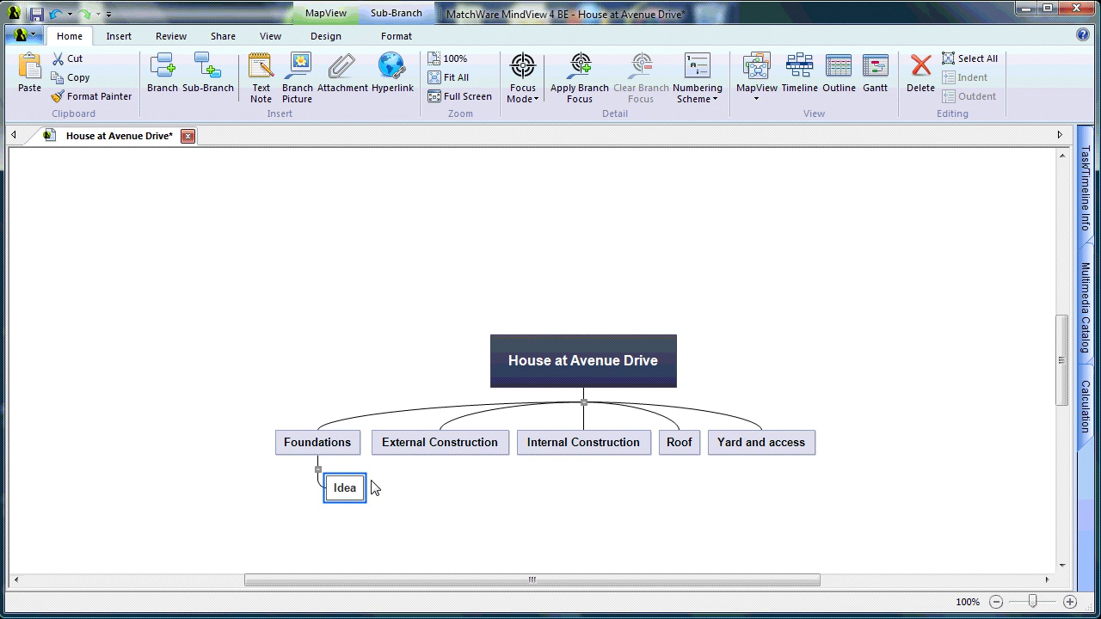
text(Interior)
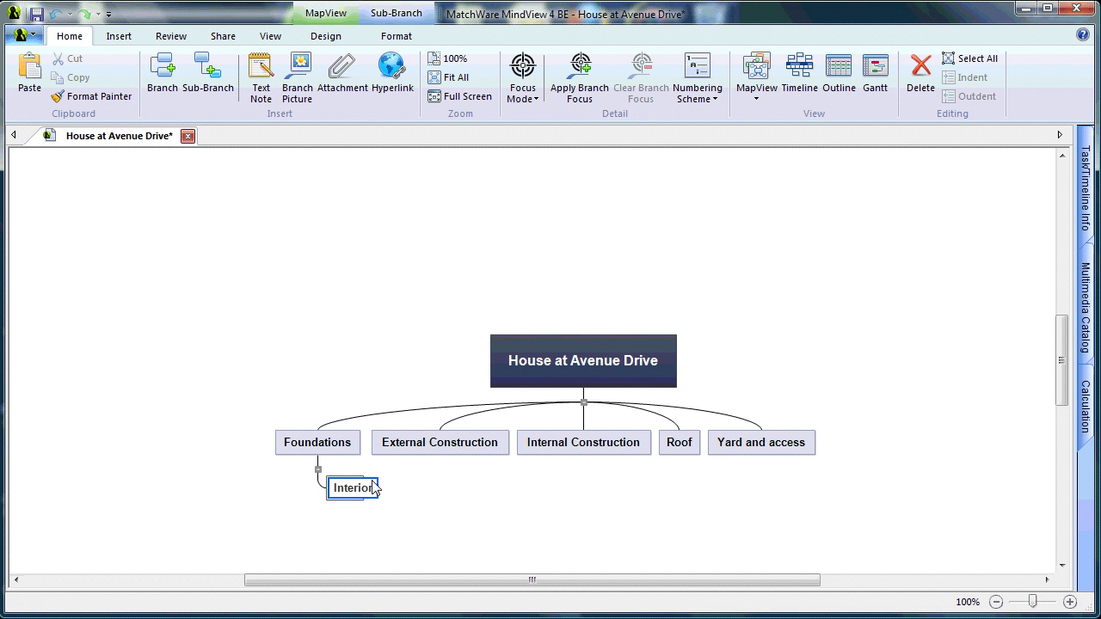
key(Return)
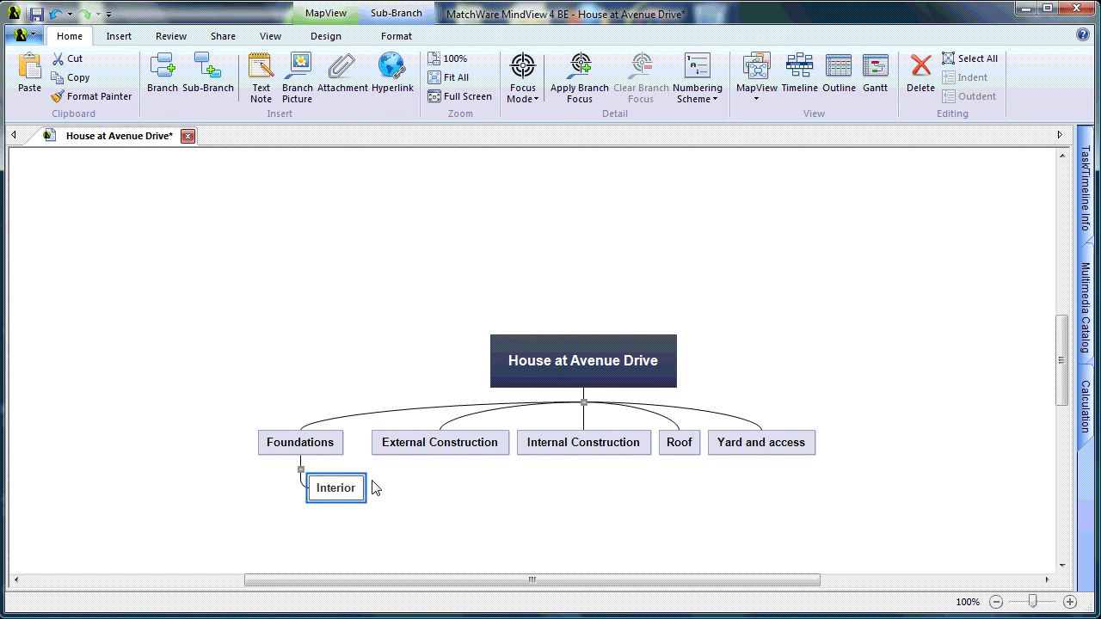
key(Return)
text(Exterior)
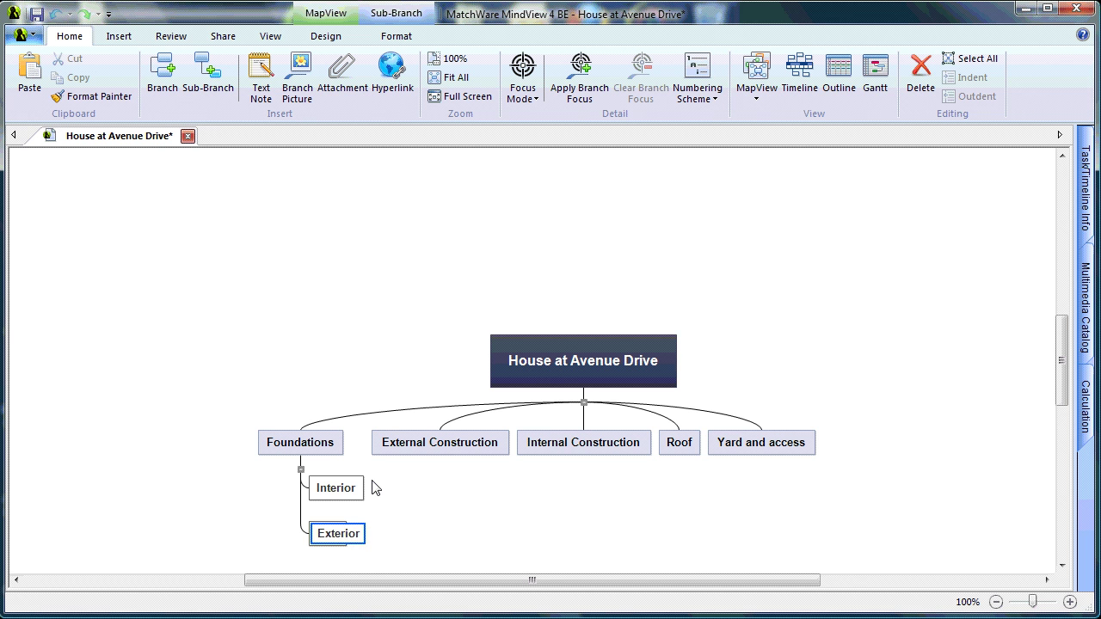
key(Return)
key(Return)
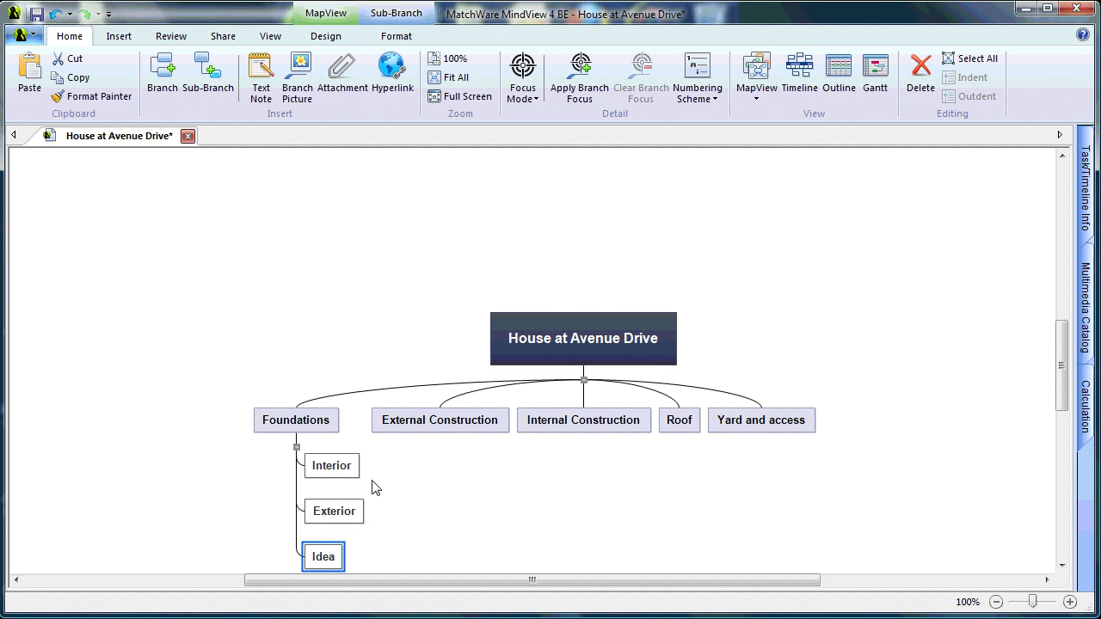
text(Pool)
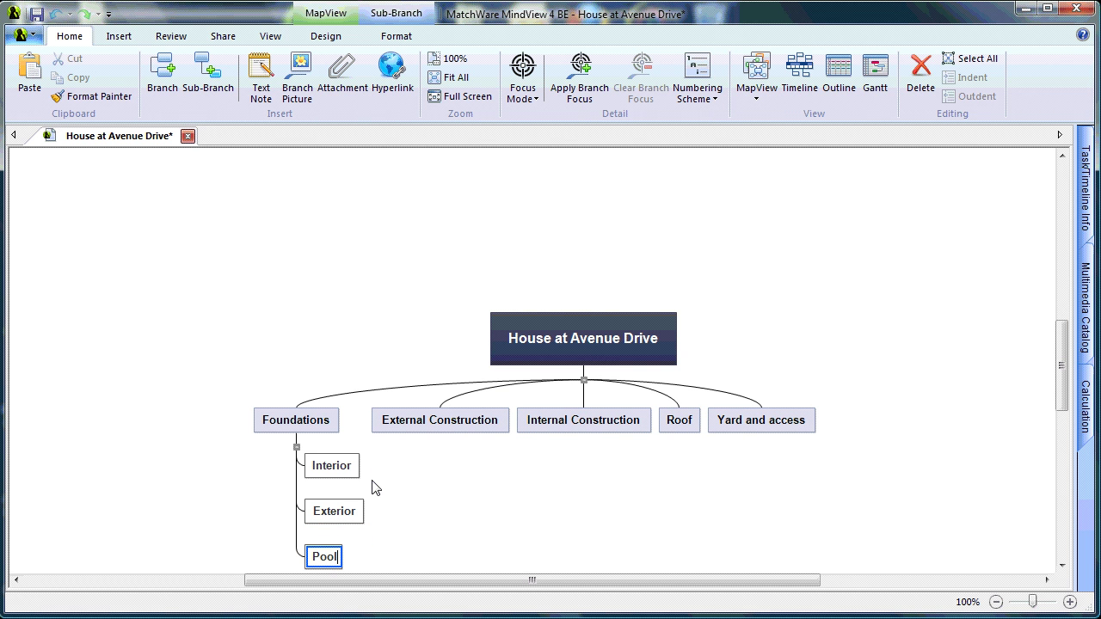
Add a Walls sub-branch under External Construction.
click(478, 432)
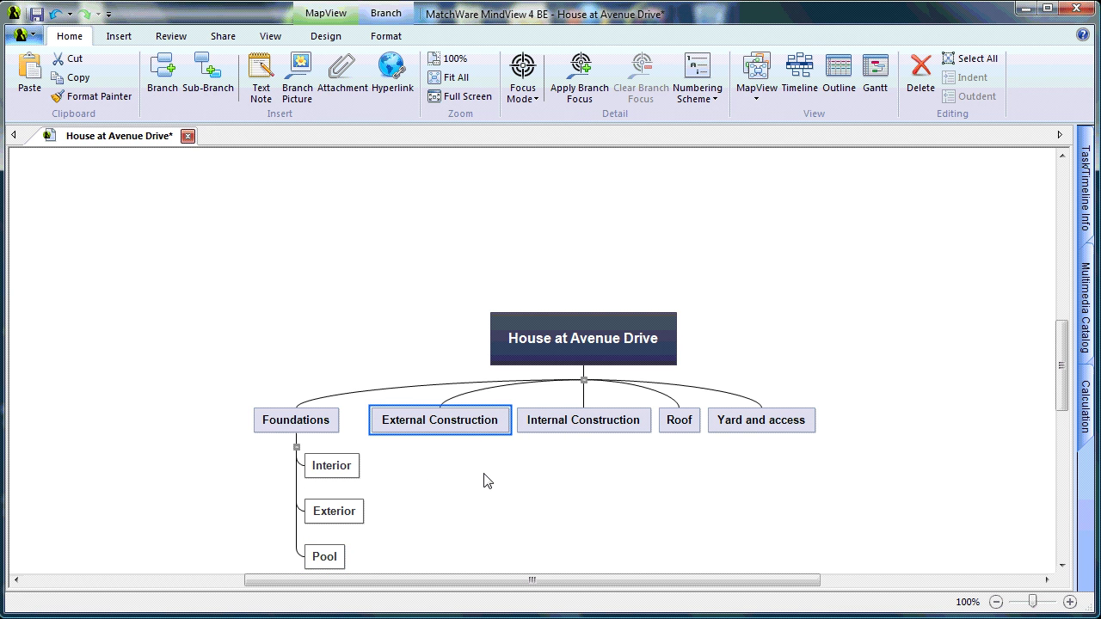
key(Insert)
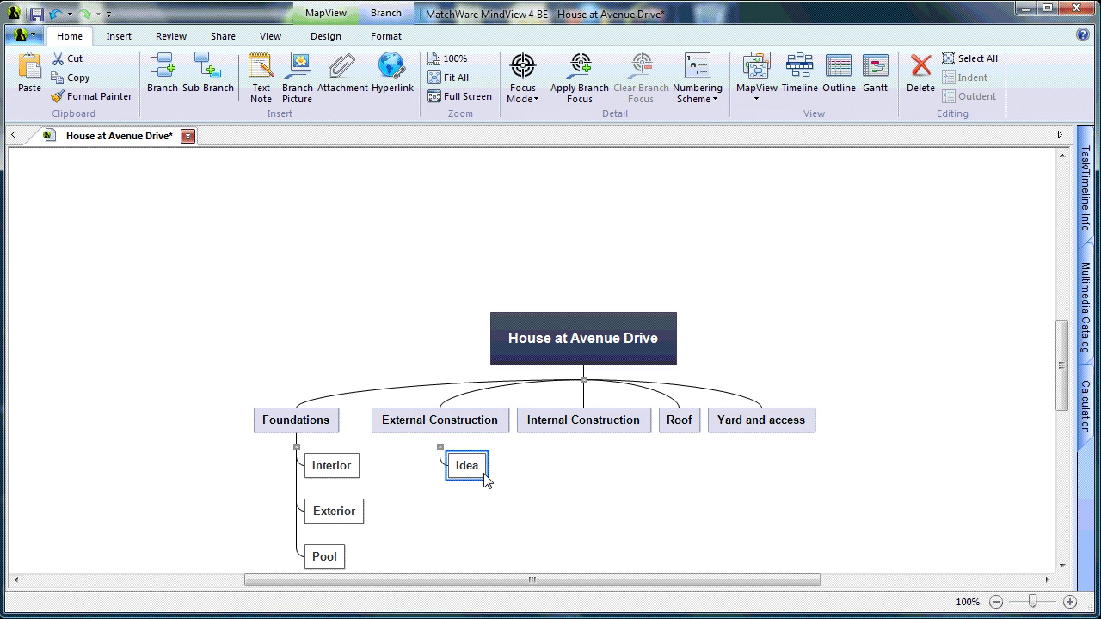
text(Walls)
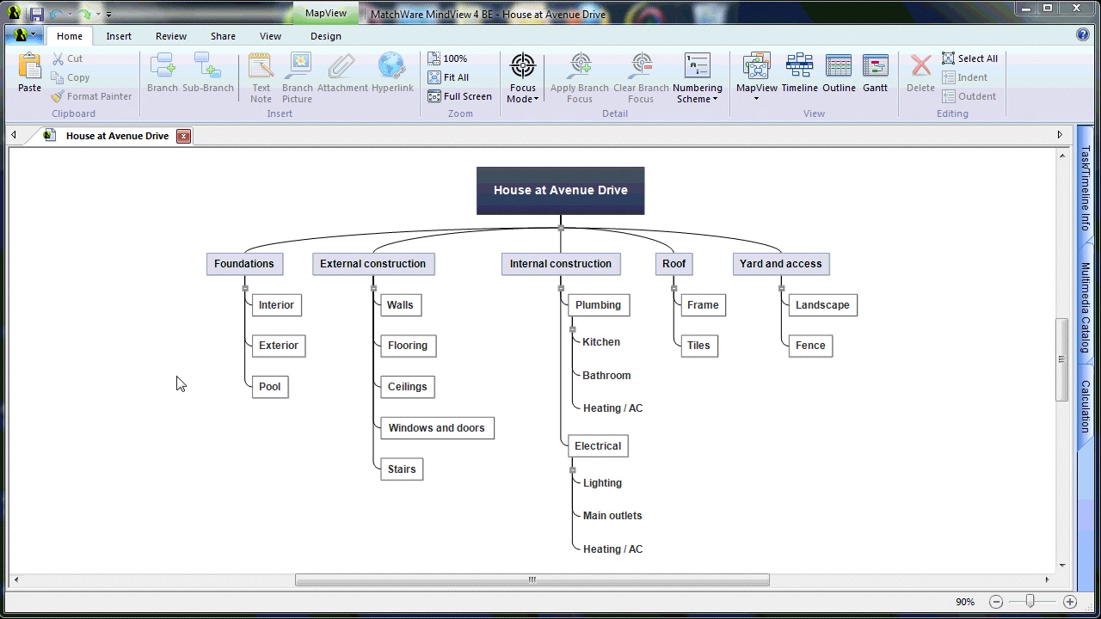
Try the Mind Map layout, switch to Left/Right, then show the Outline view.
click(269, 40)
click(31, 99)
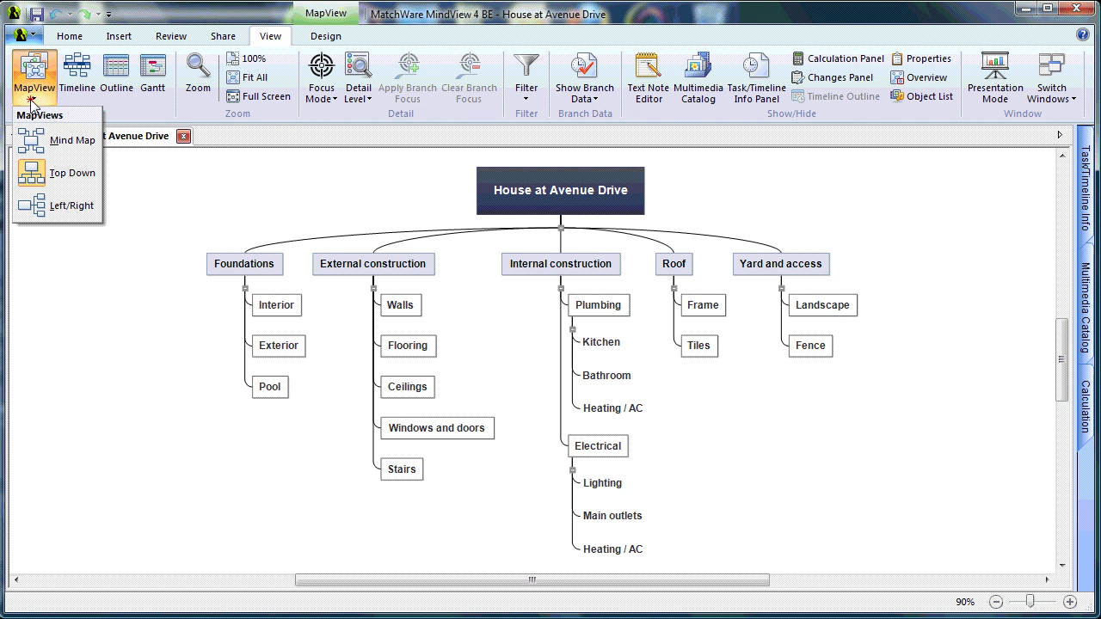
click(37, 139)
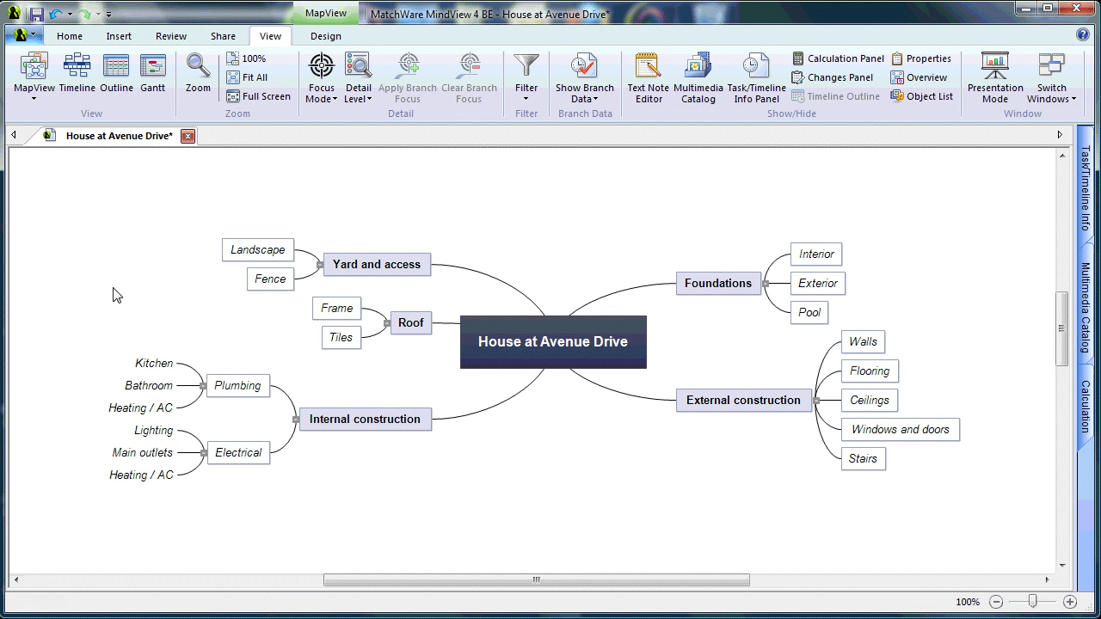
click(35, 96)
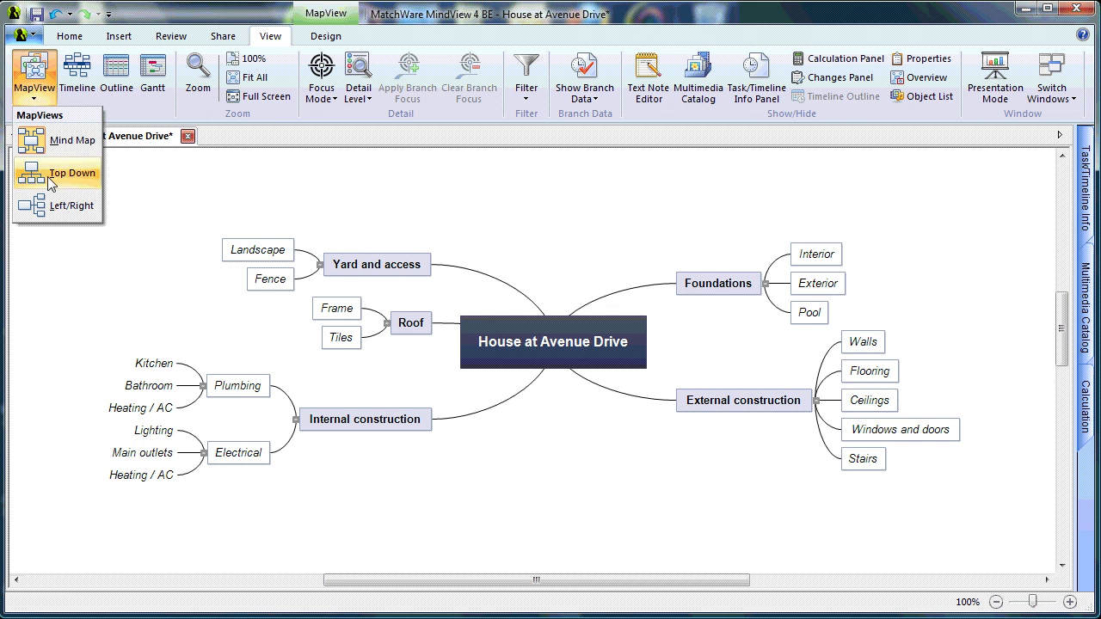
click(50, 207)
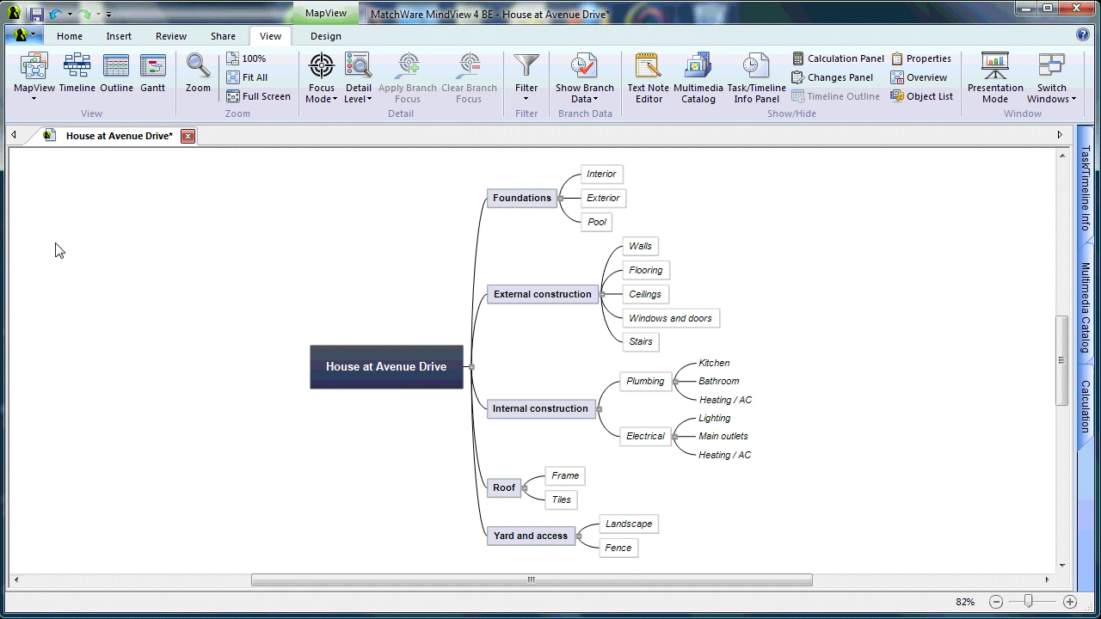
click(115, 90)
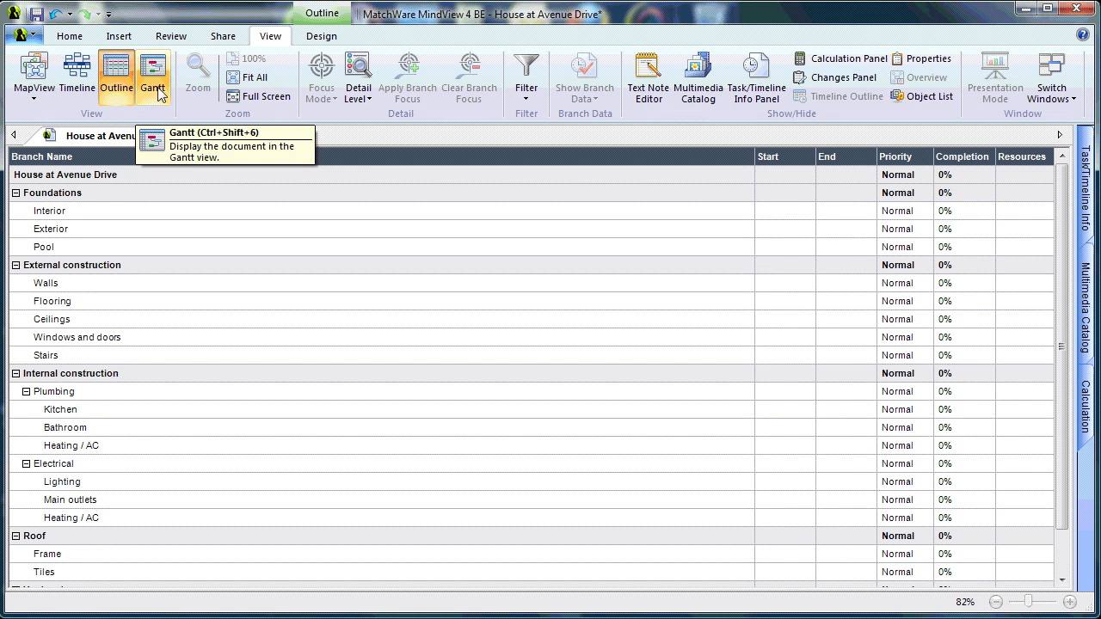
Leave the Outline table and return to the top-down map view.
click(32, 95)
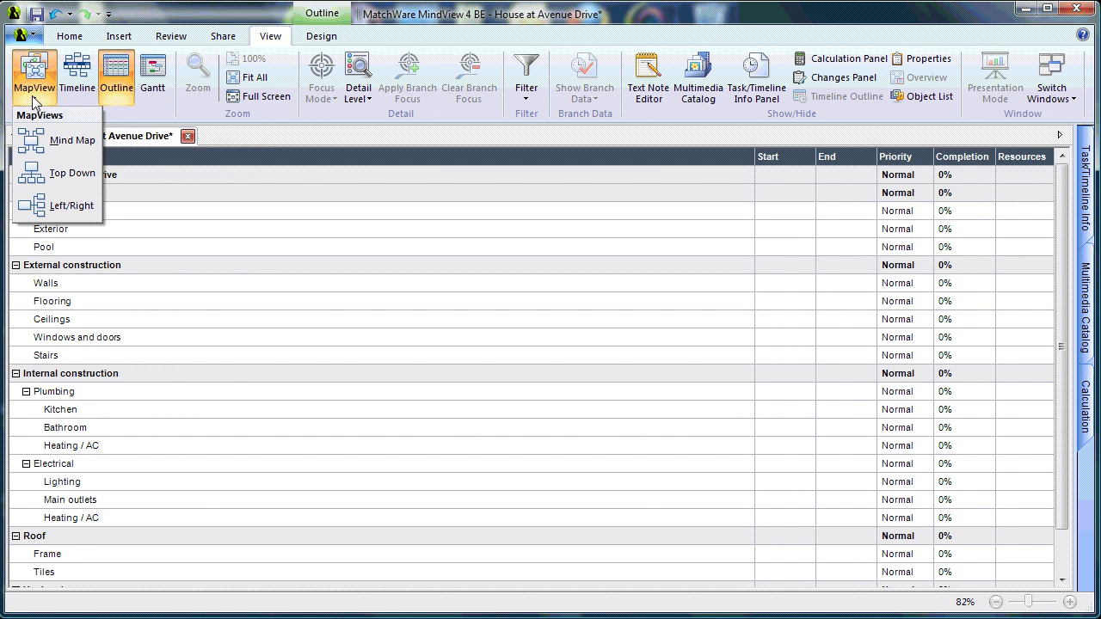
key(Escape)
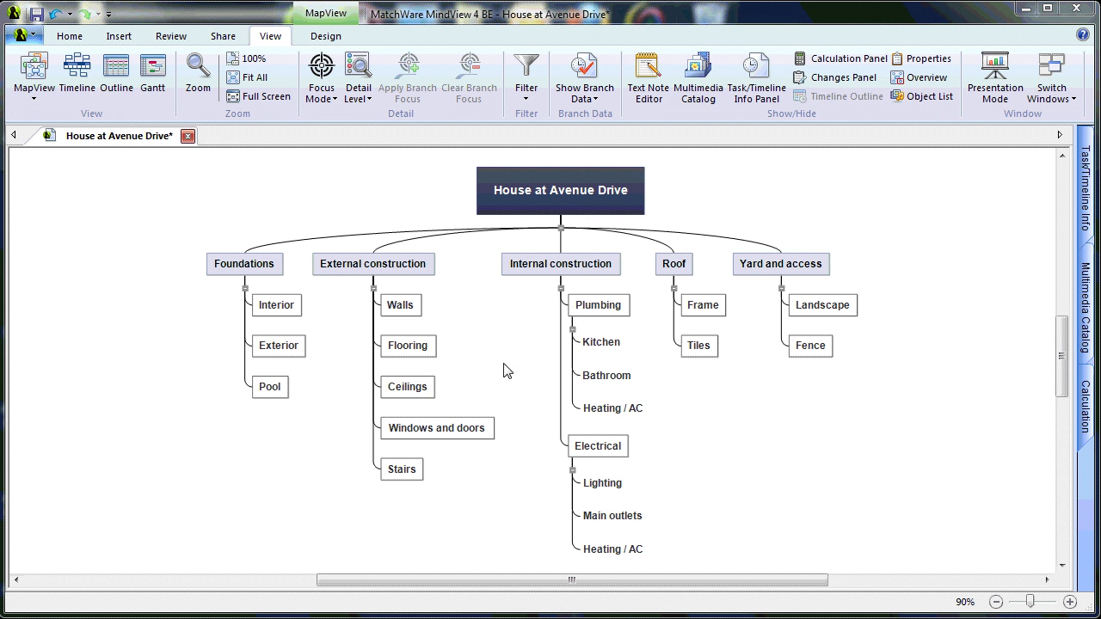
Apply the 1, 1.1, 1.1.1 numbering scheme to all branches.
click(69, 36)
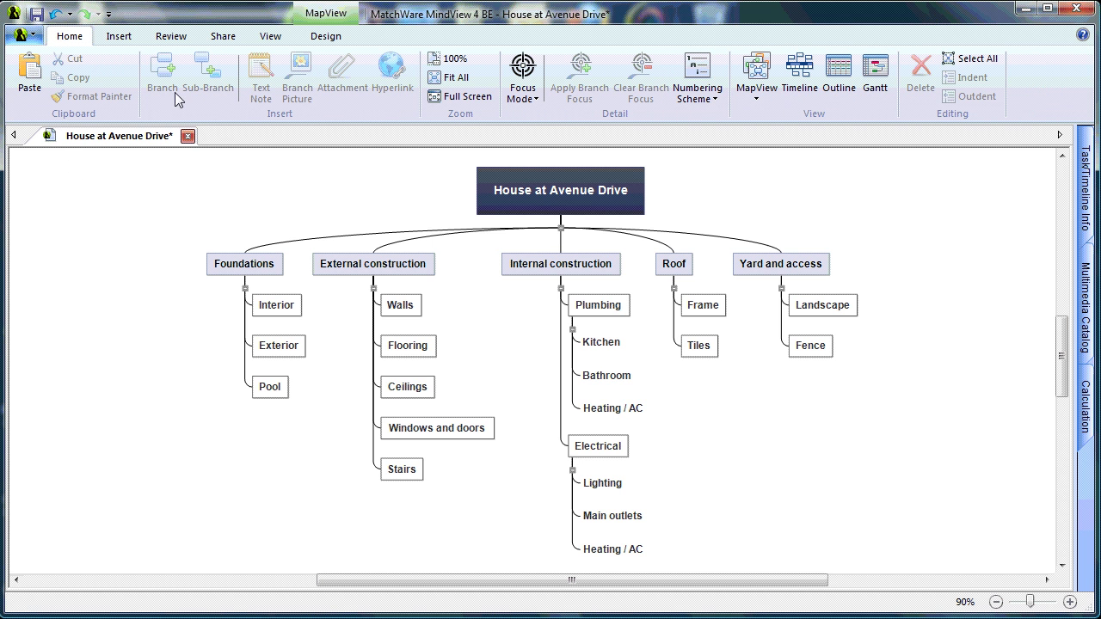
click(714, 99)
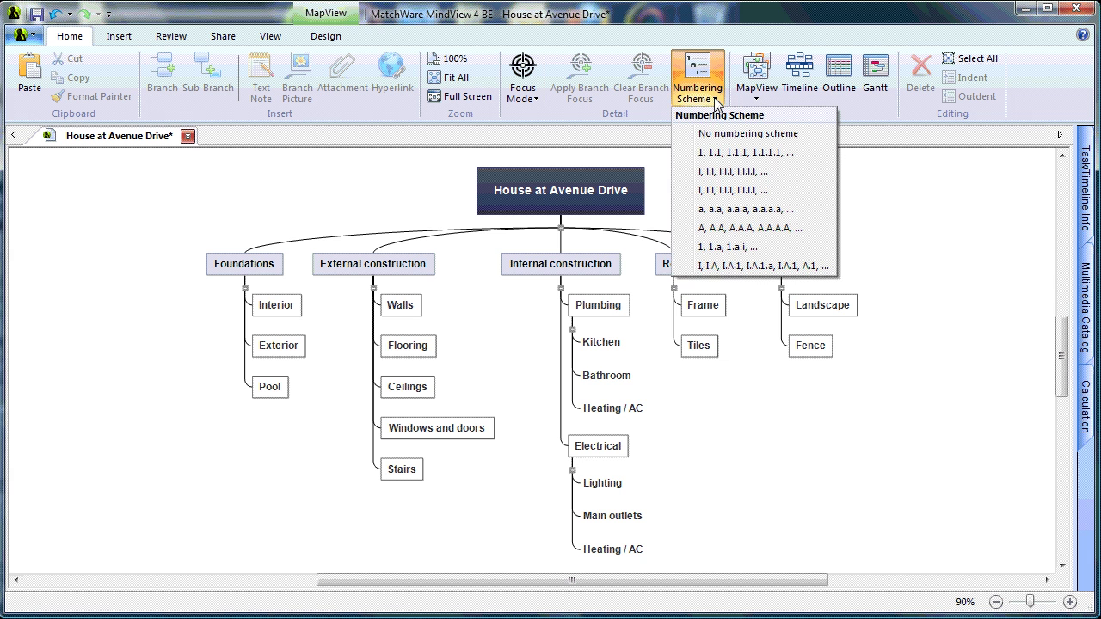
click(699, 158)
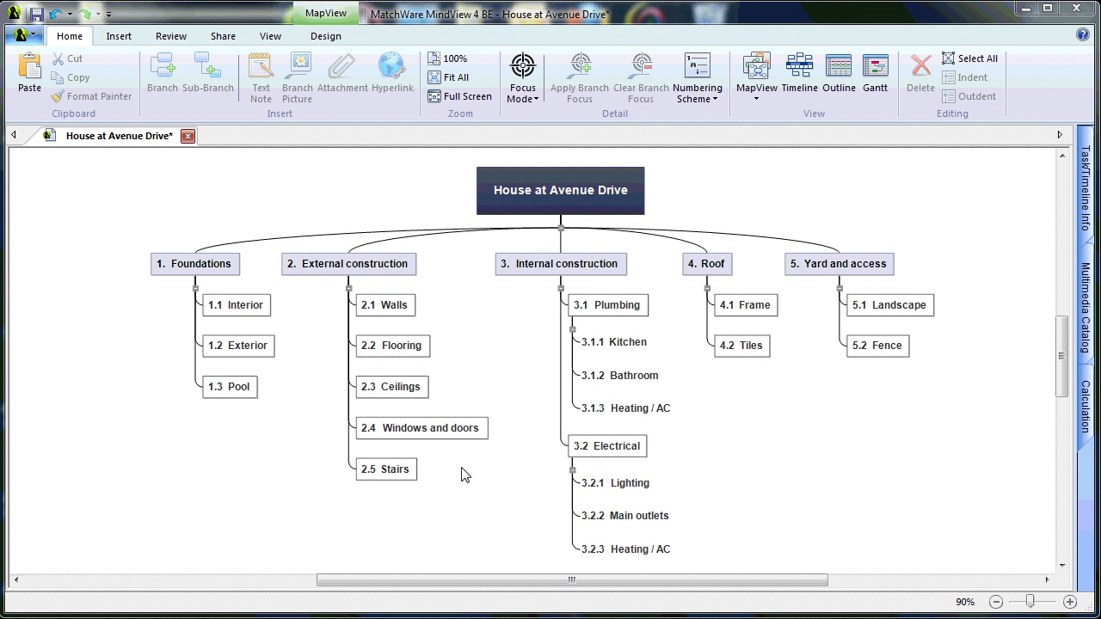
click(227, 272)
Add calculation fields 'labor hrs' and 'materials' to the Foundations branch.
click(227, 271)
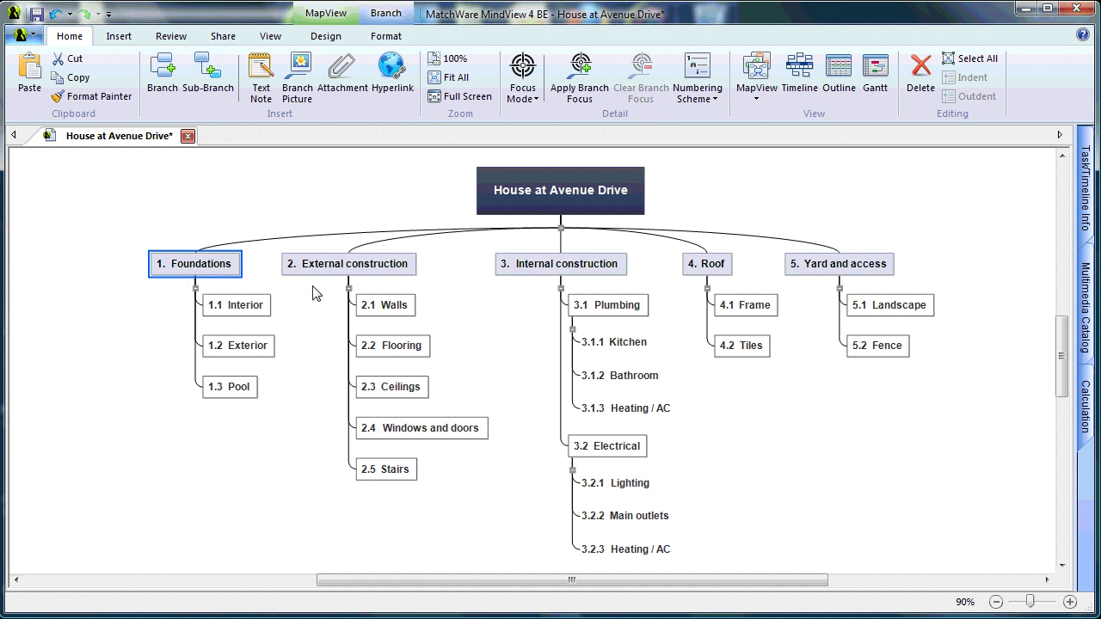
click(1086, 408)
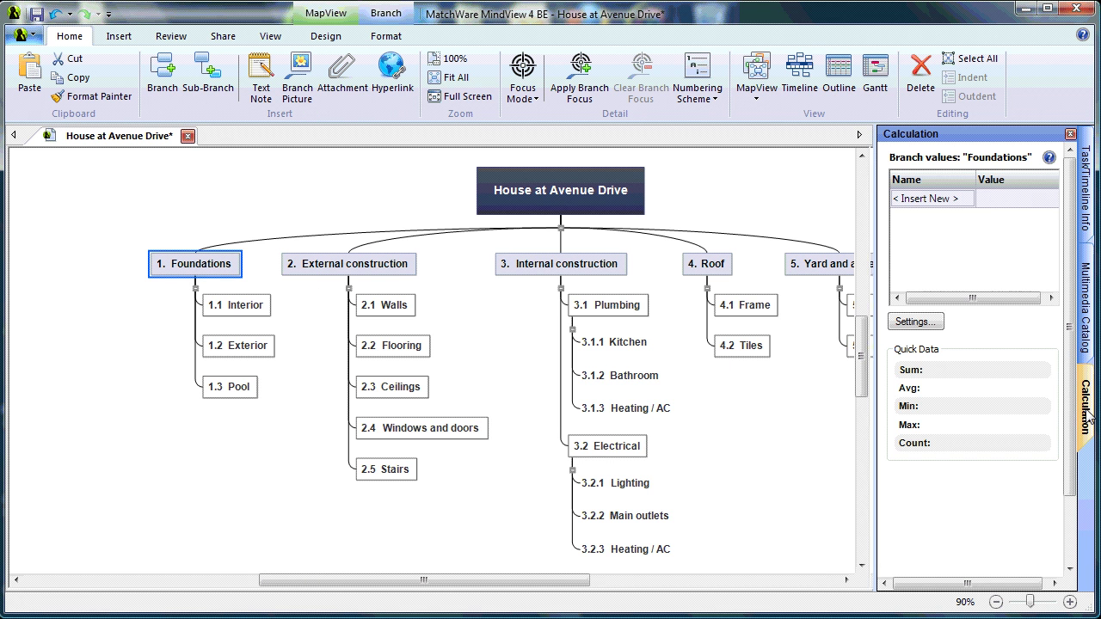
click(919, 201)
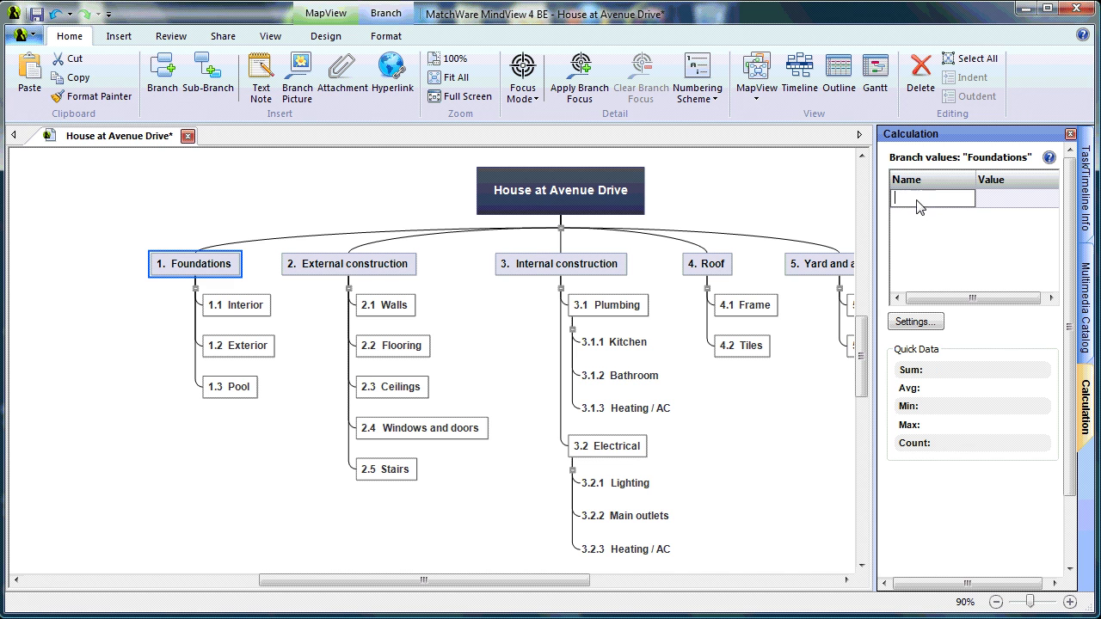
text(labor hrs)
key(Return)
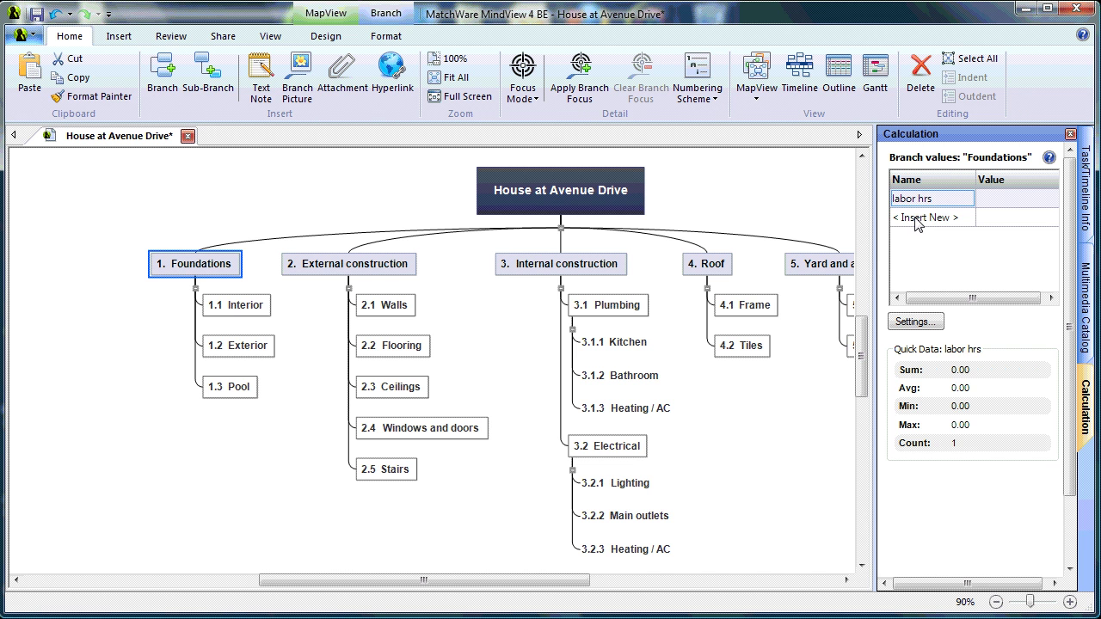
click(905, 218)
text(materials)
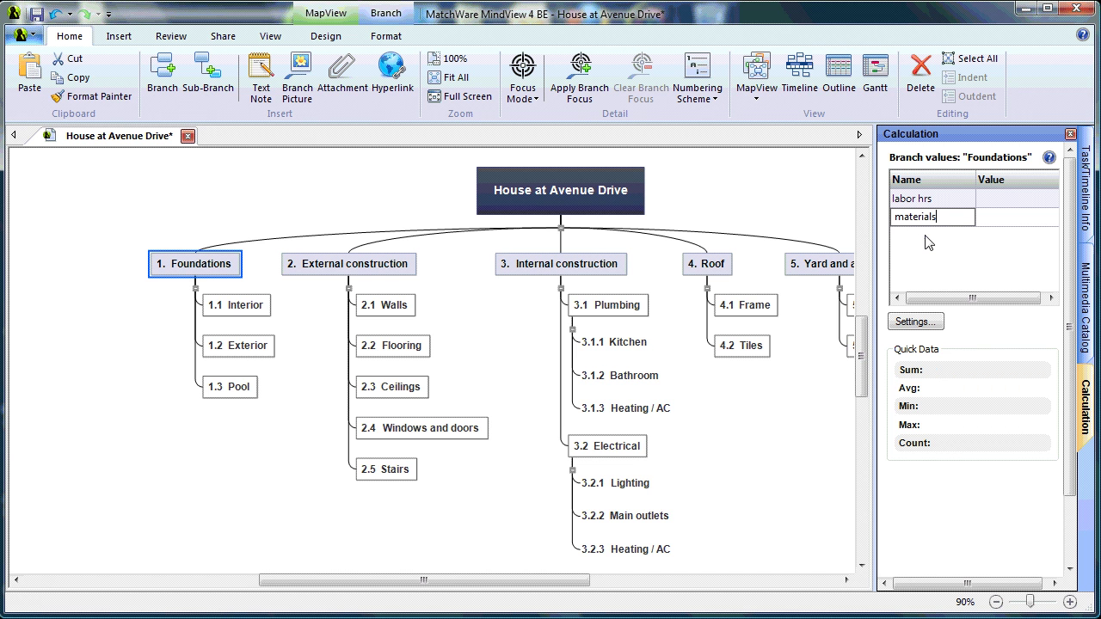
key(Return)
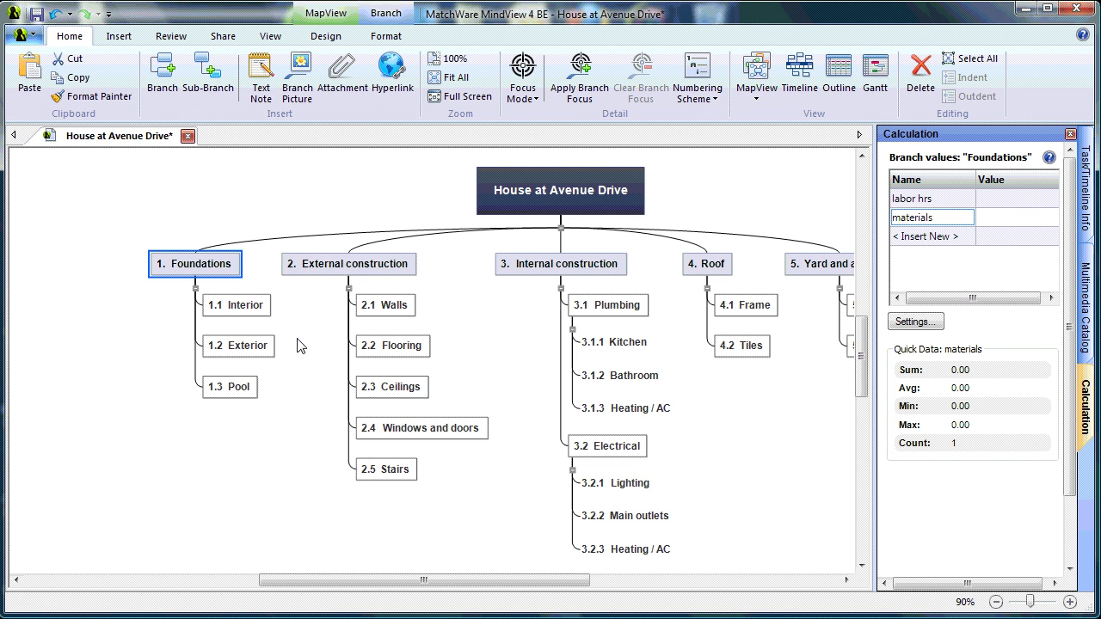
Give Interior 50 labor hrs and 5,000 materials.
click(248, 307)
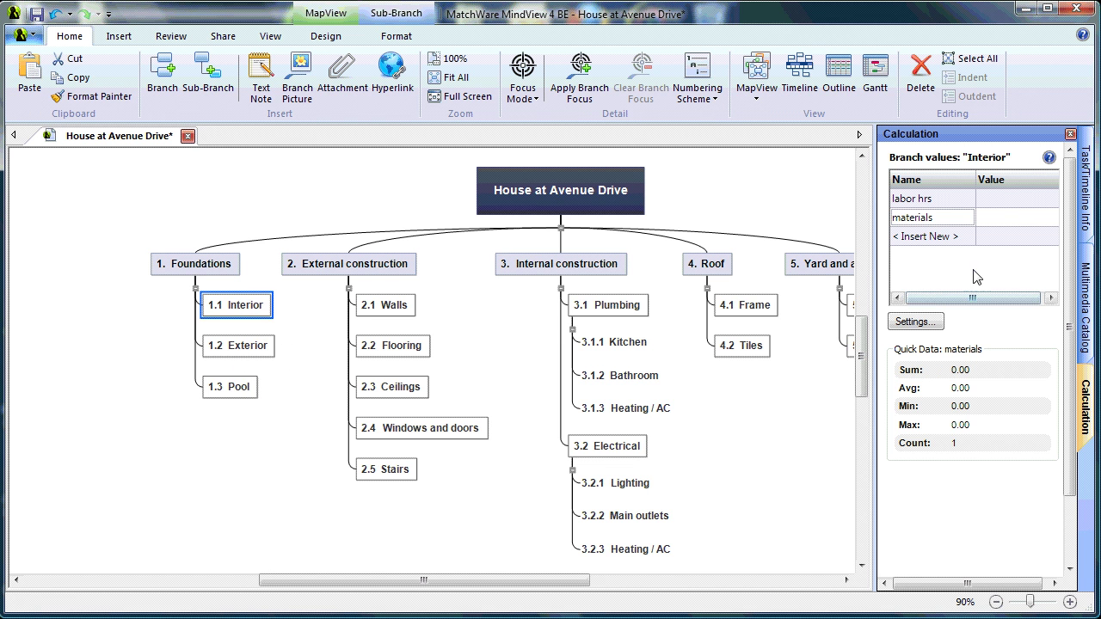
click(996, 202)
text(5)
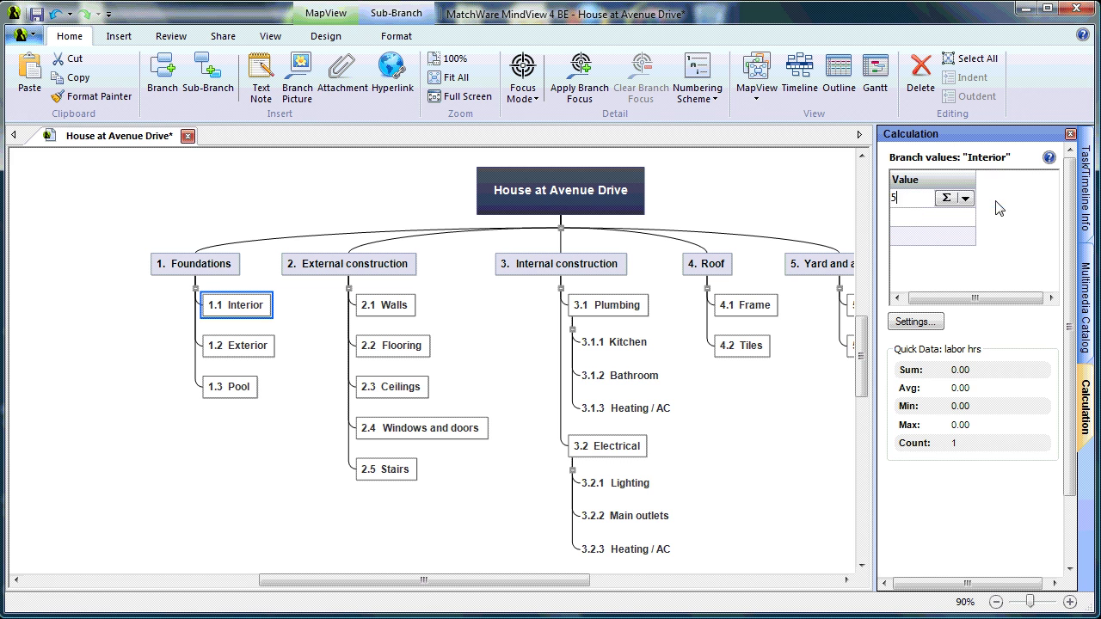
text(0)
click(980, 272)
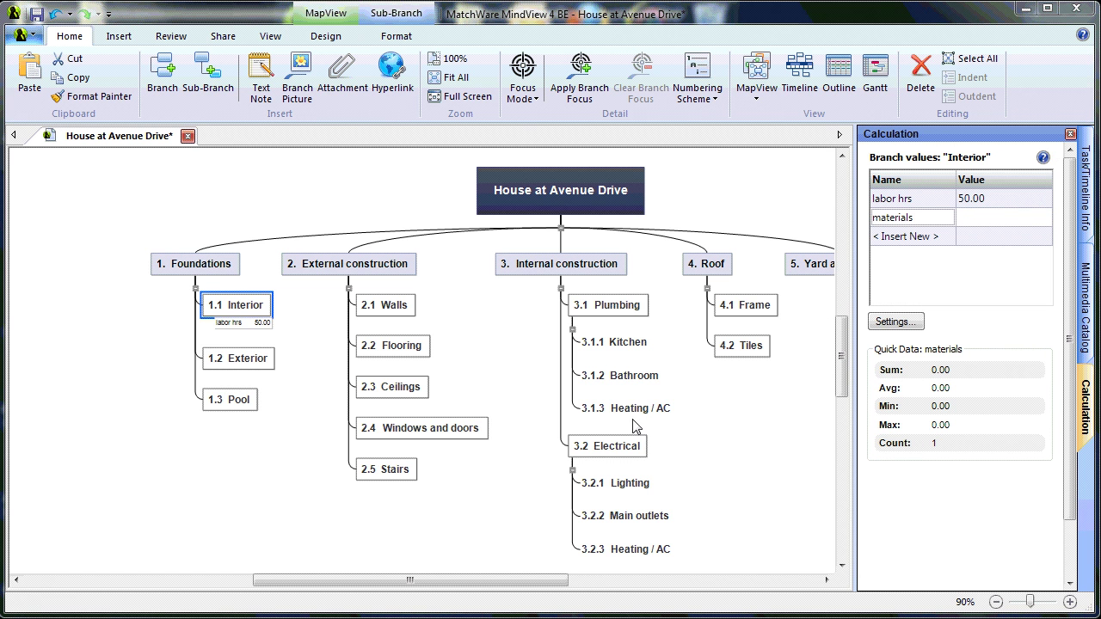
click(977, 222)
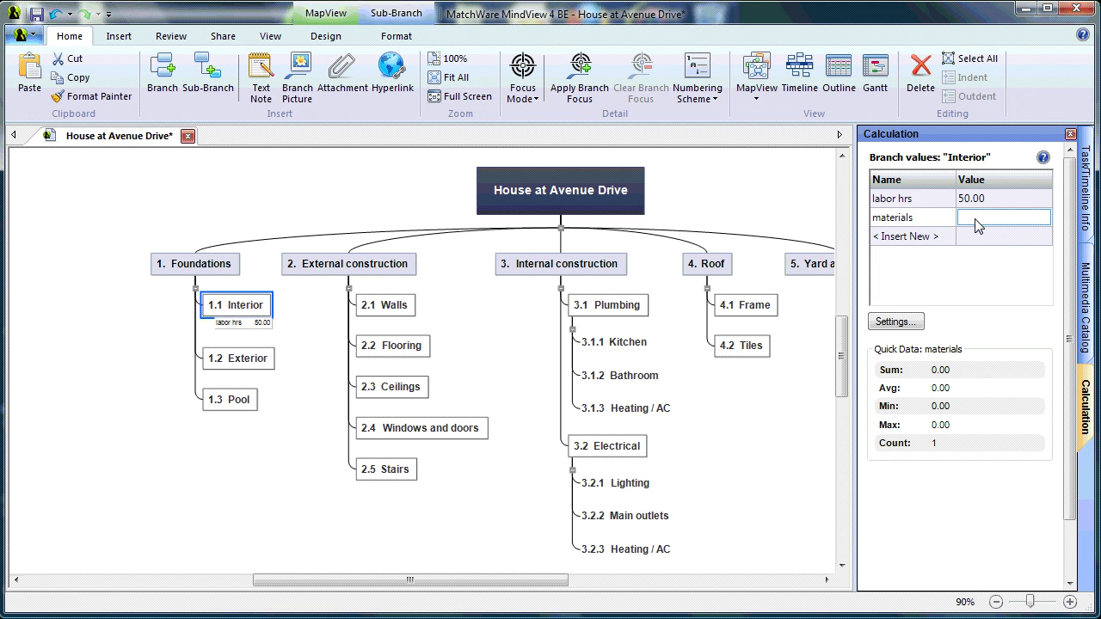
text(5000)
click(499, 340)
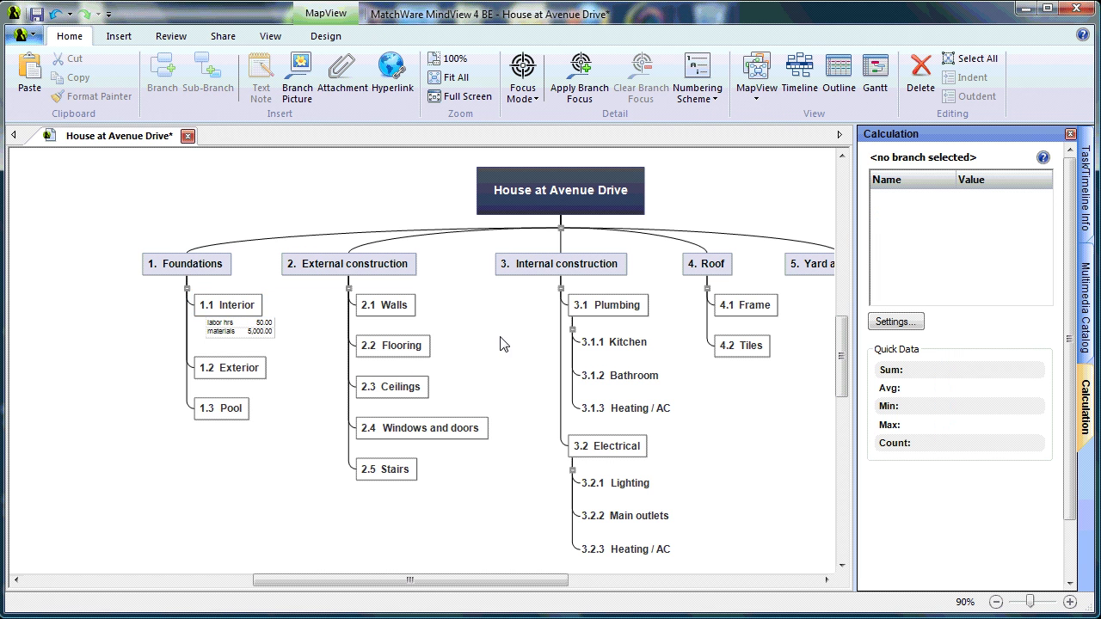
Give Exterior 30 labor hrs and 2,500 materials.
click(231, 313)
scroll(290, 474, up, 3)
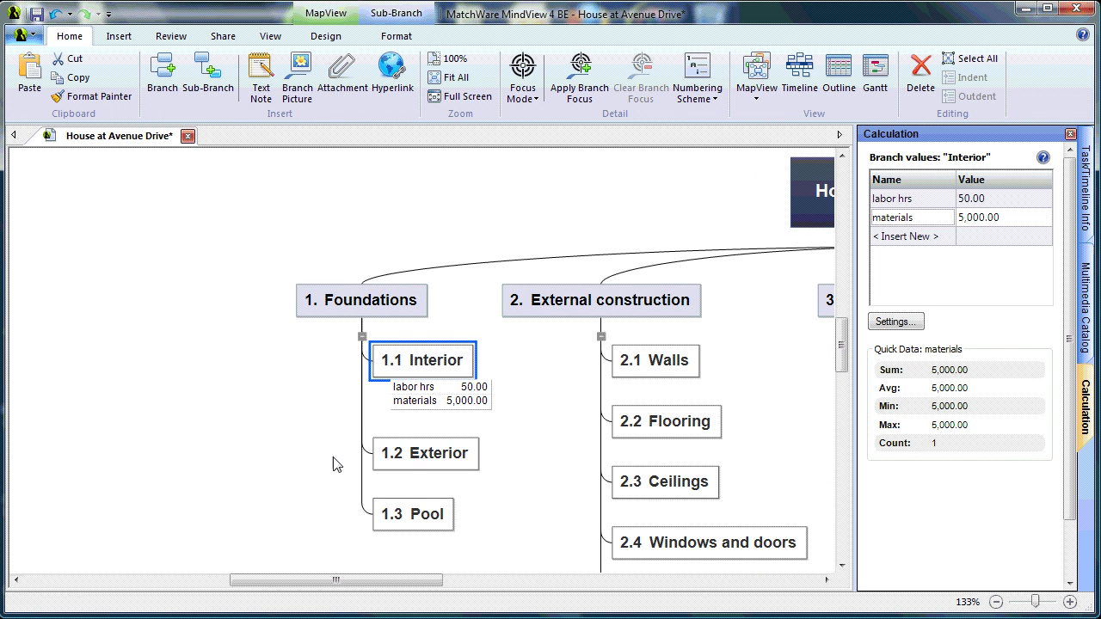
click(431, 449)
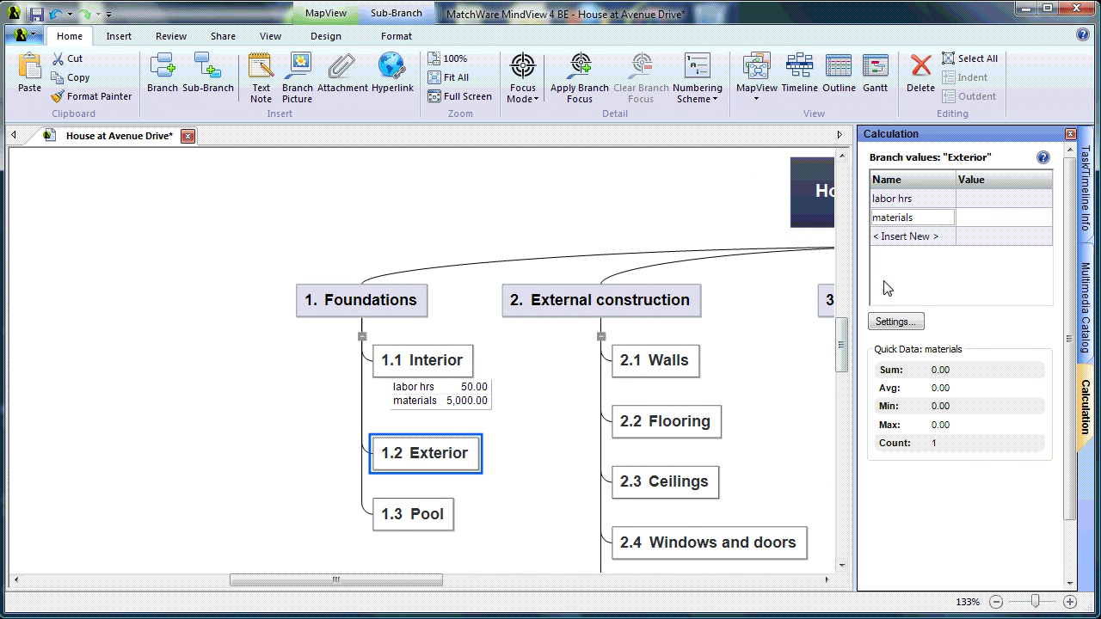
click(975, 201)
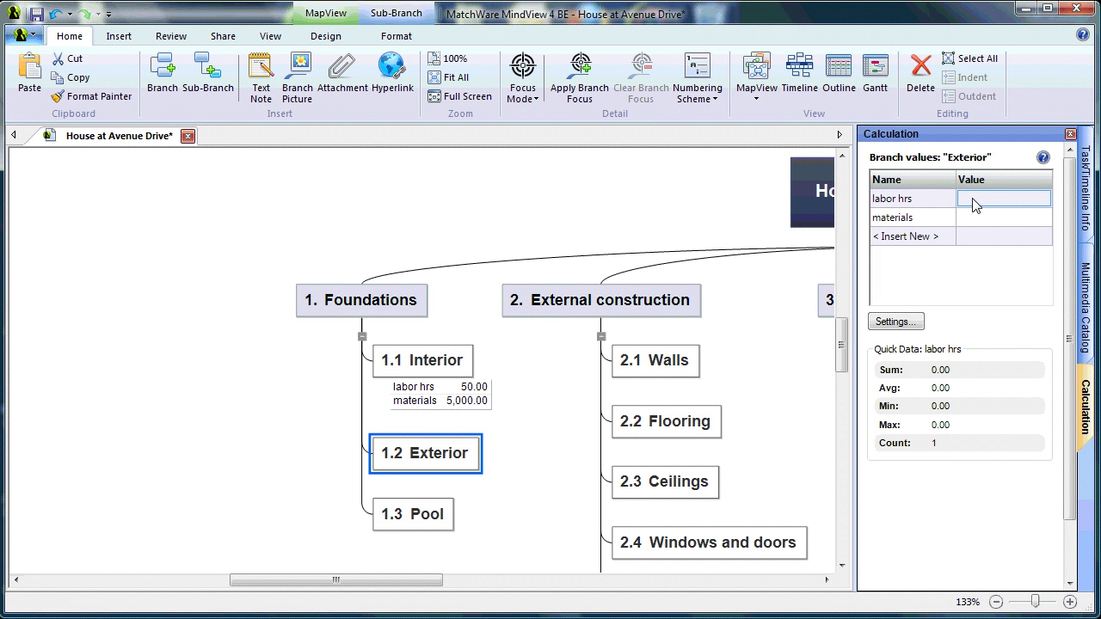
text(30)
click(970, 221)
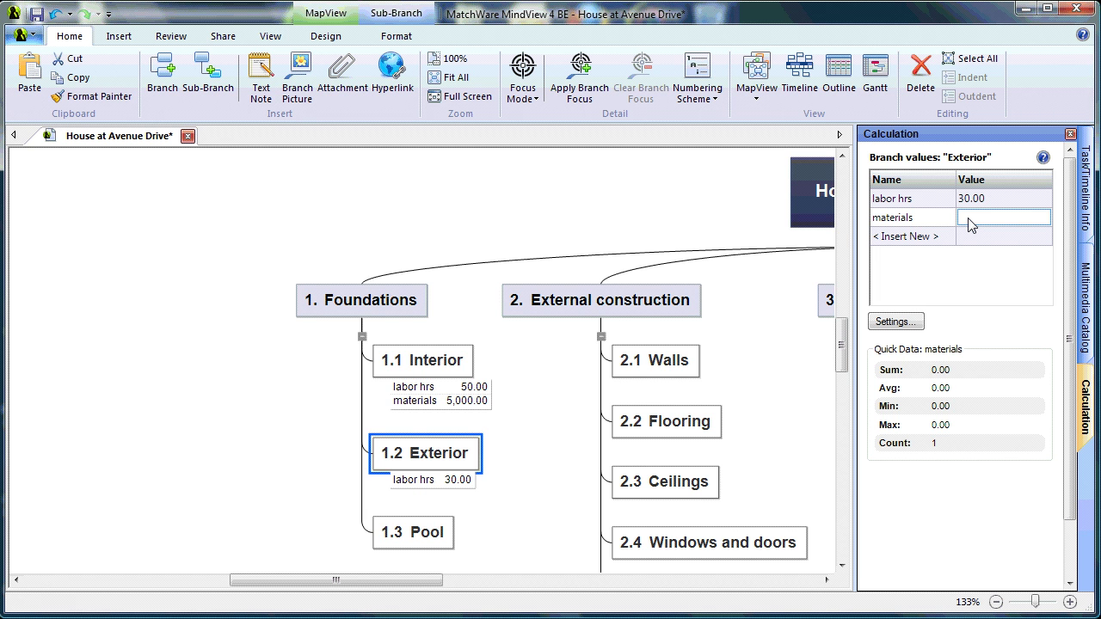
text(2,5)
text(00)
click(536, 413)
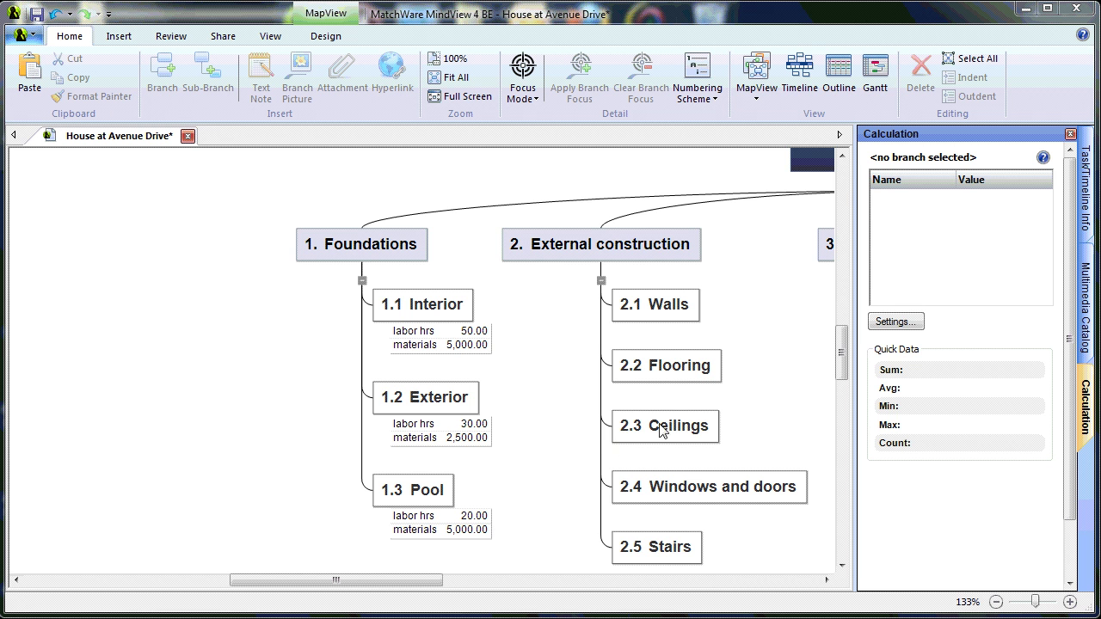
Set the materials field currency to $ in Defaults and Formats.
click(911, 328)
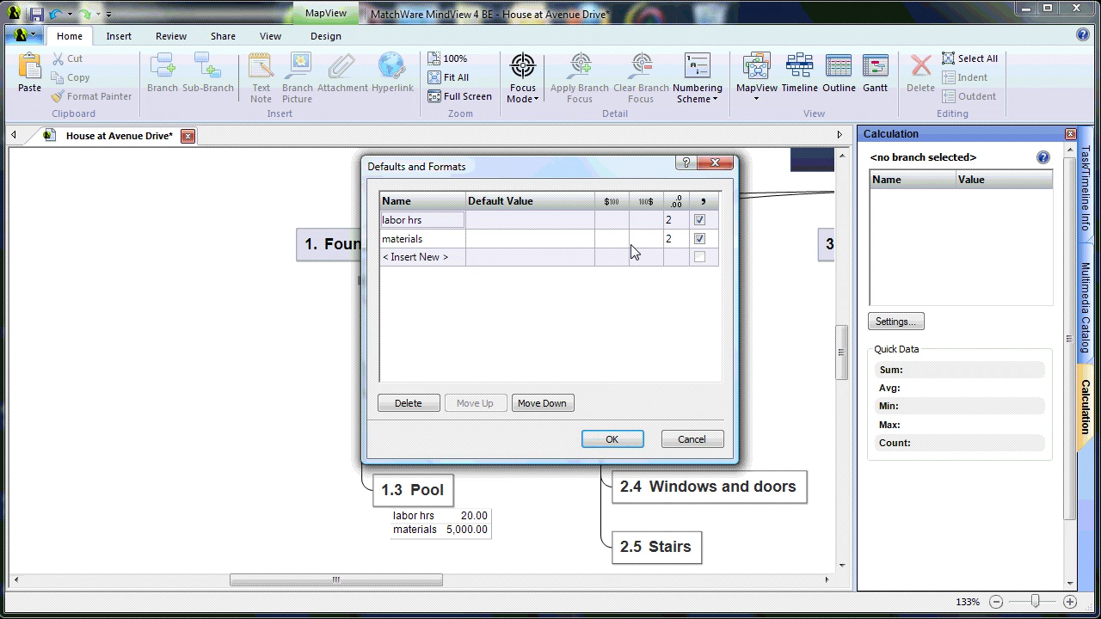
click(617, 240)
click(621, 240)
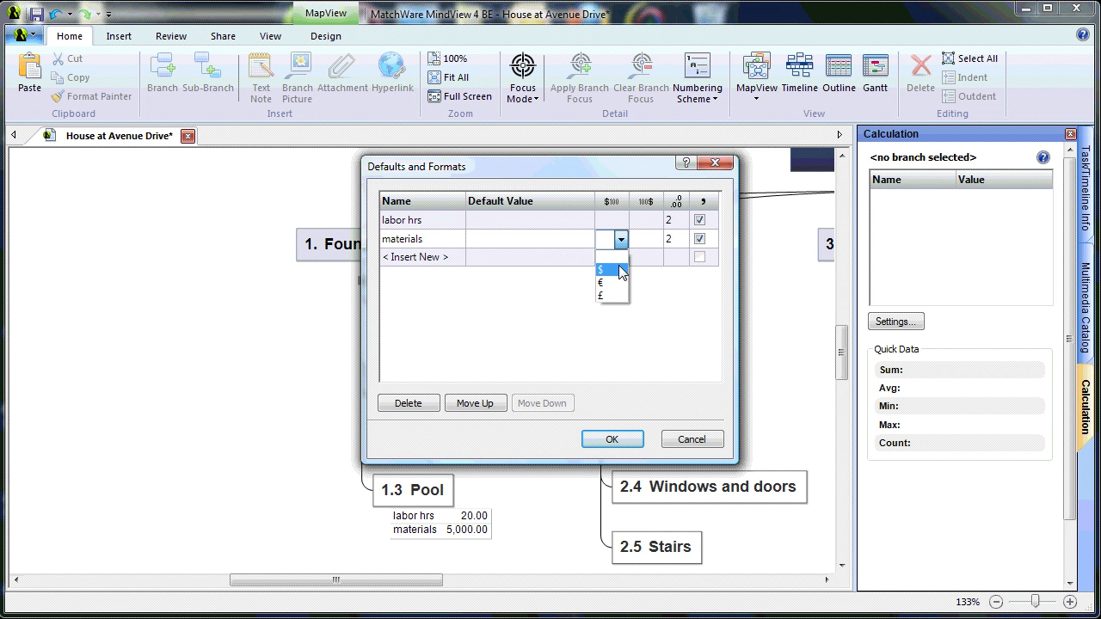
click(620, 269)
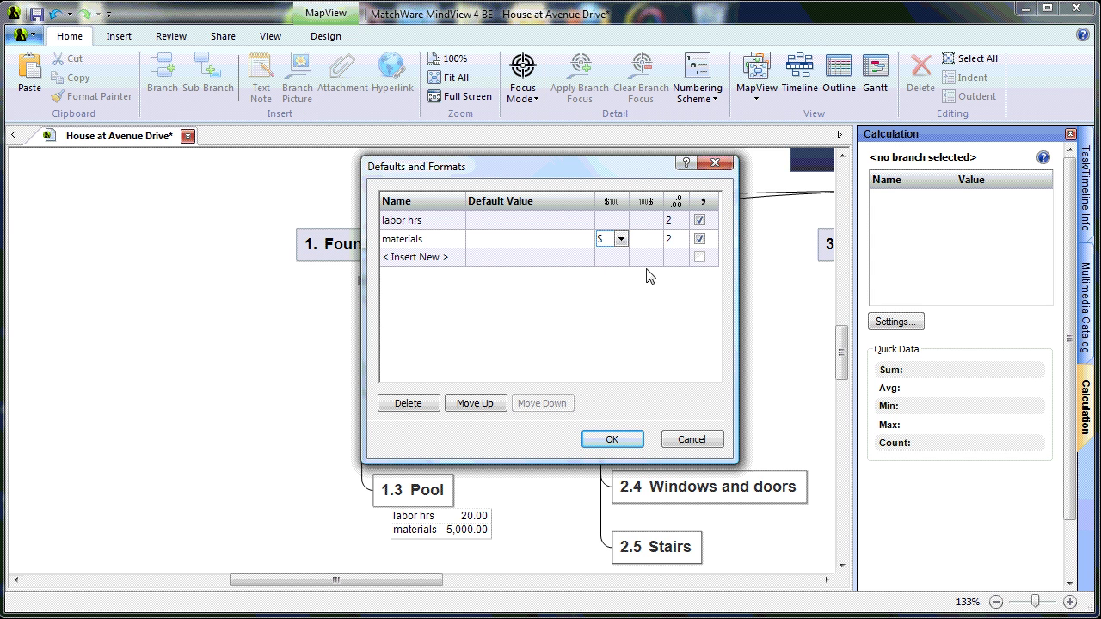
click(626, 438)
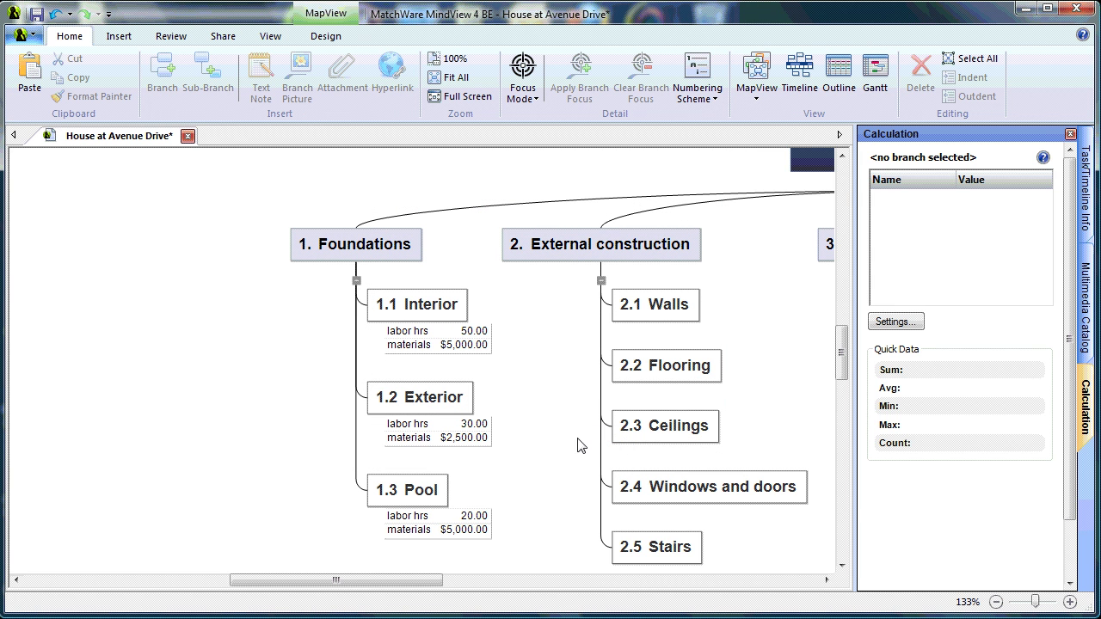
Set Foundations' labor hrs to the SUM of its sub-branches (100.00).
click(410, 244)
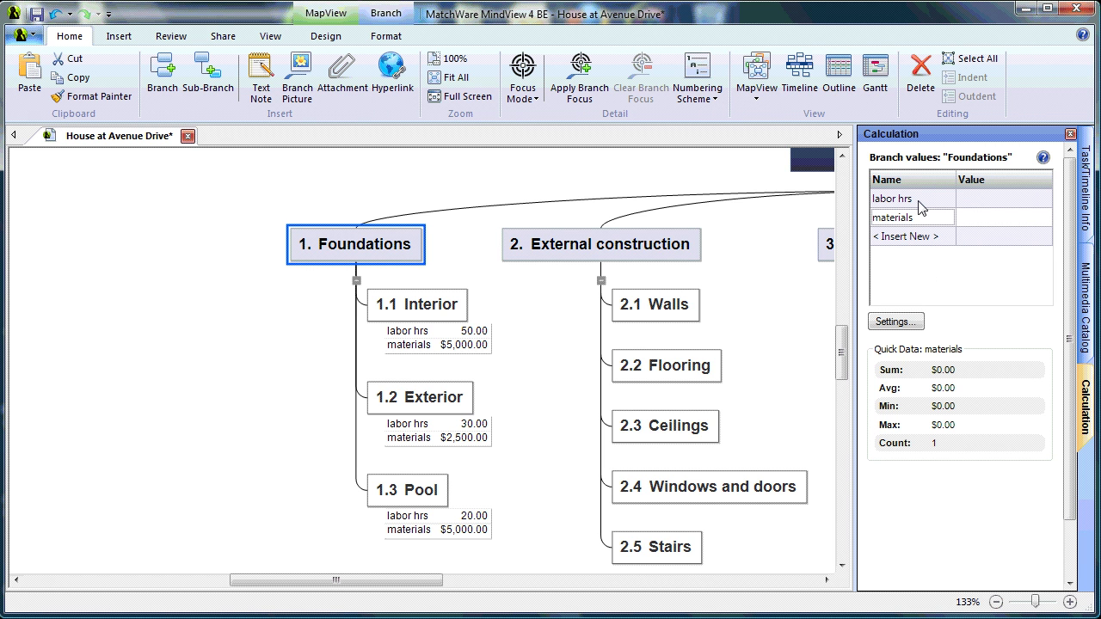
click(1047, 208)
click(1045, 202)
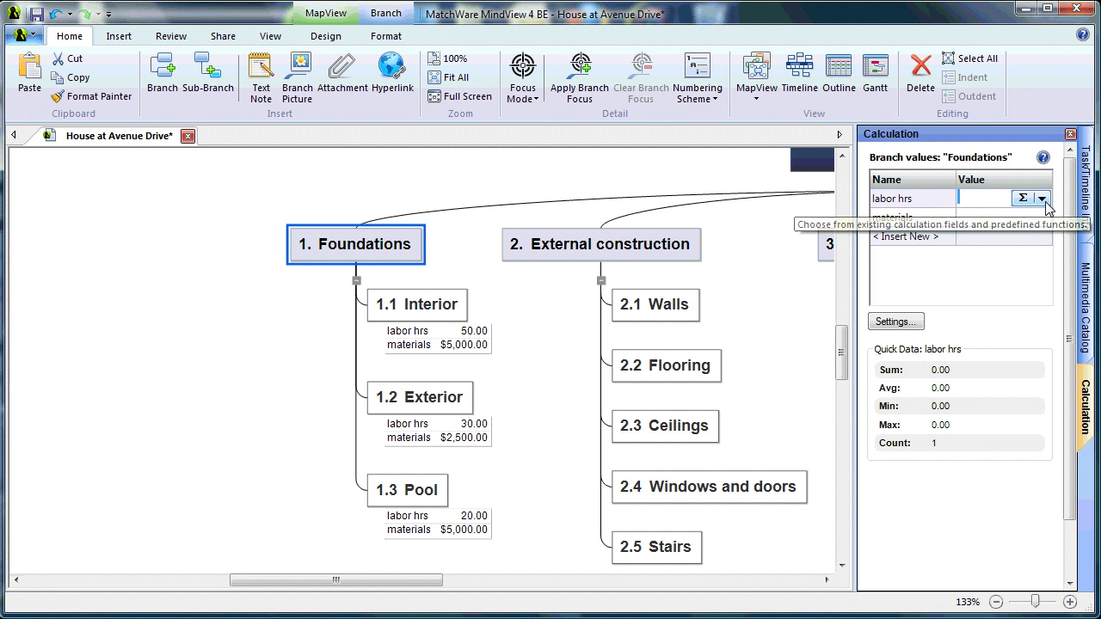
click(1043, 200)
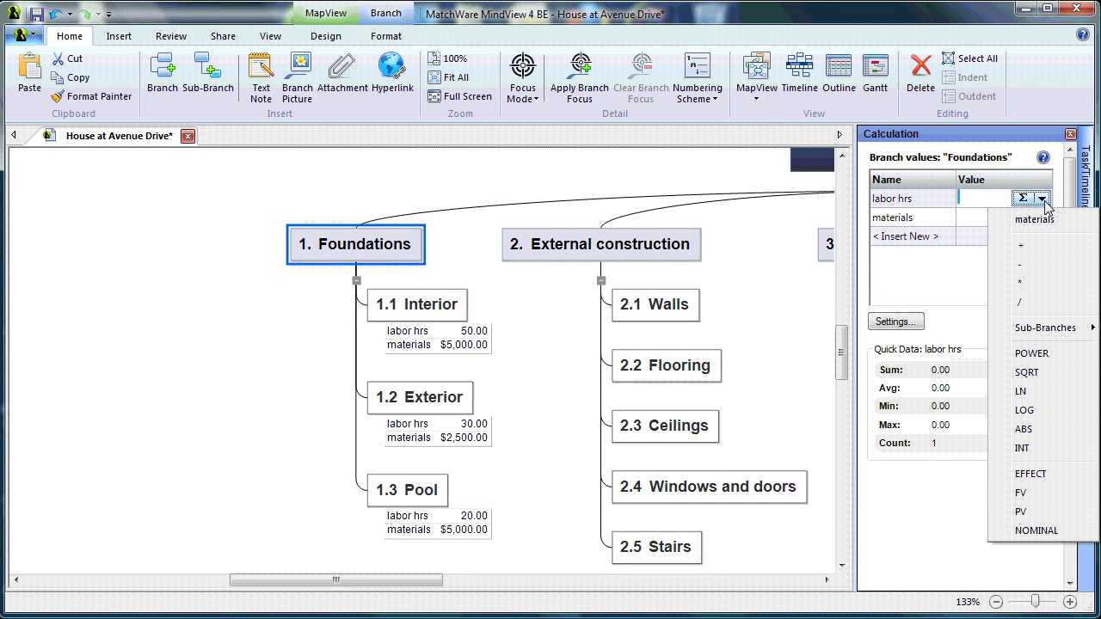
mouse_move(1025, 337)
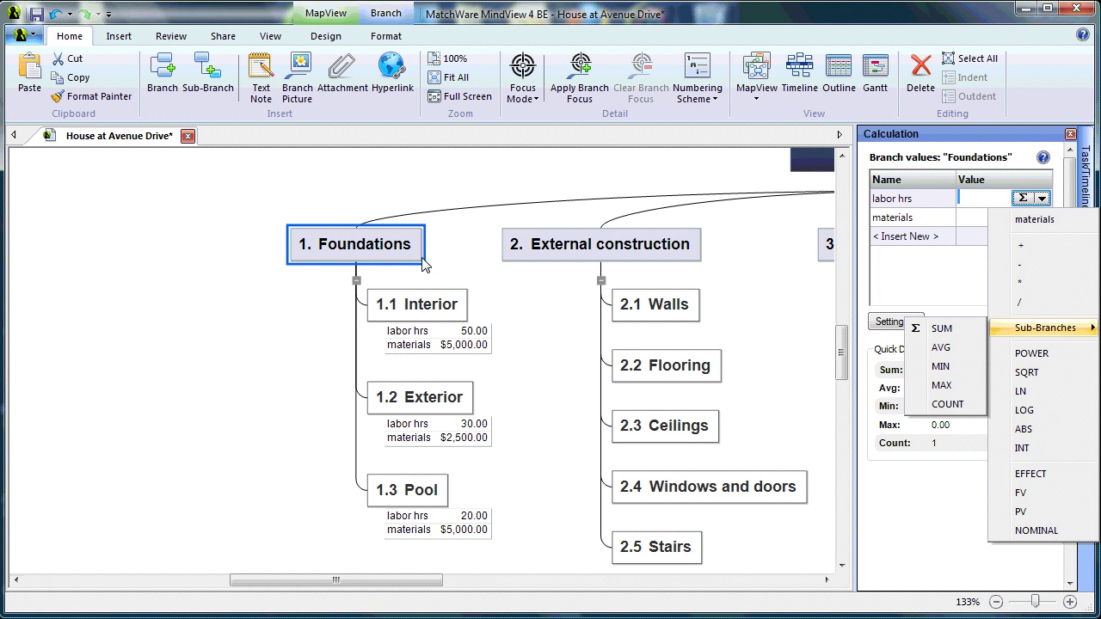
click(938, 327)
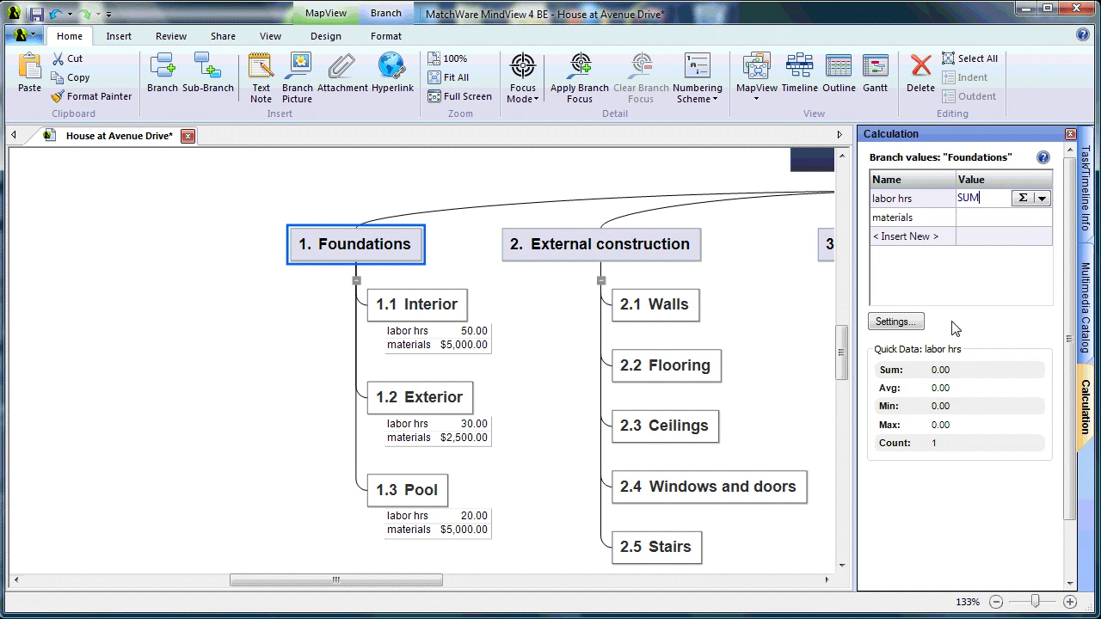
click(516, 309)
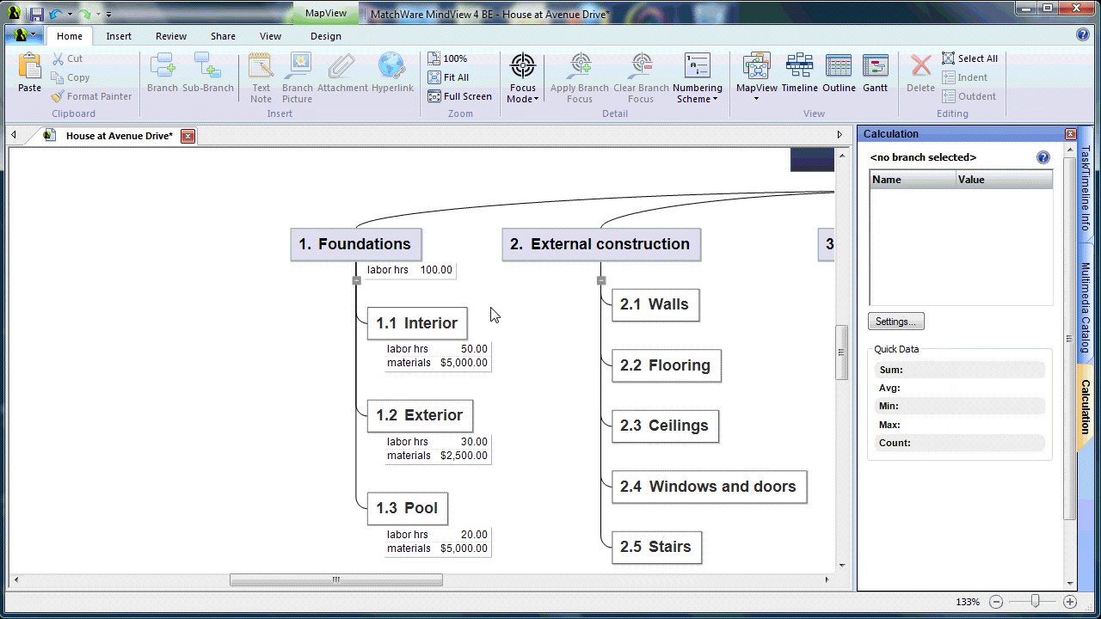
Set Foundations' materials to the SUM of its sub-branches ($12,500.00).
click(407, 252)
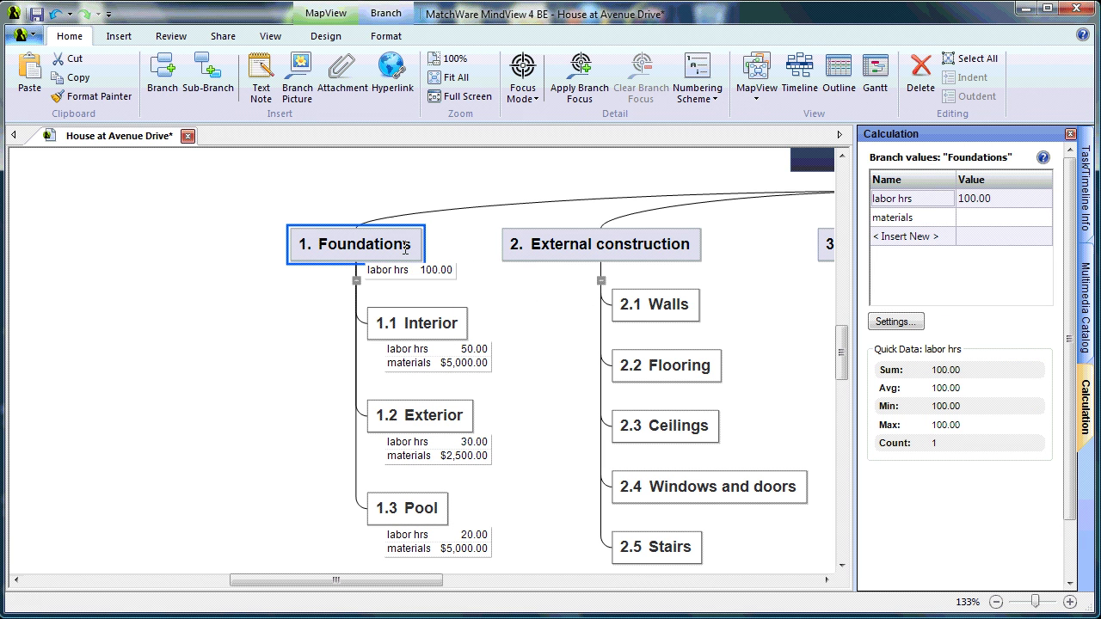
click(1047, 225)
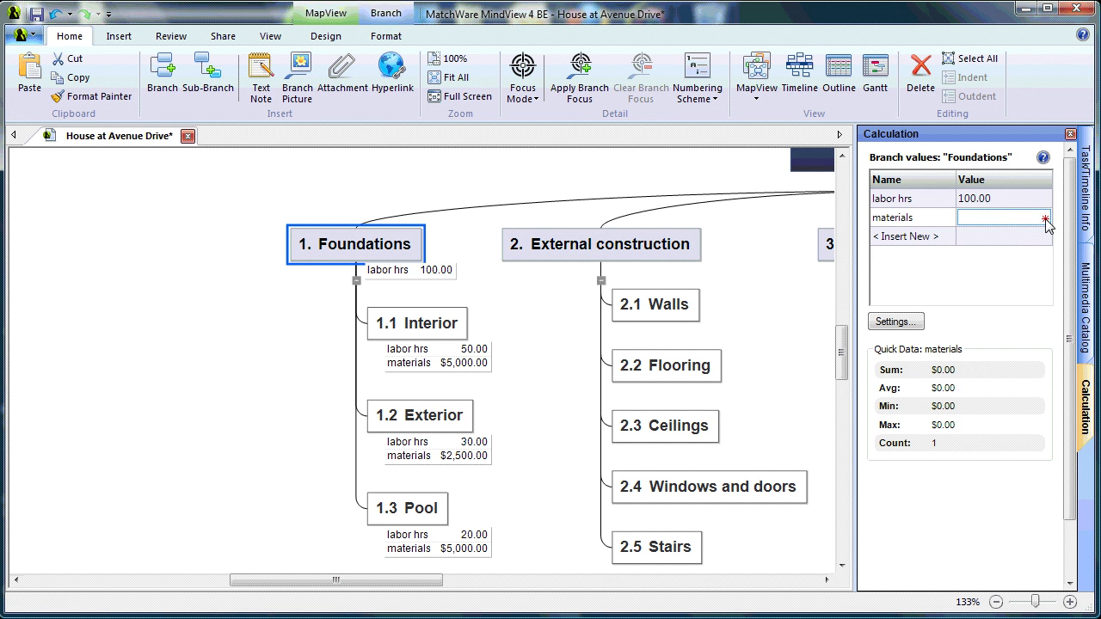
click(1041, 217)
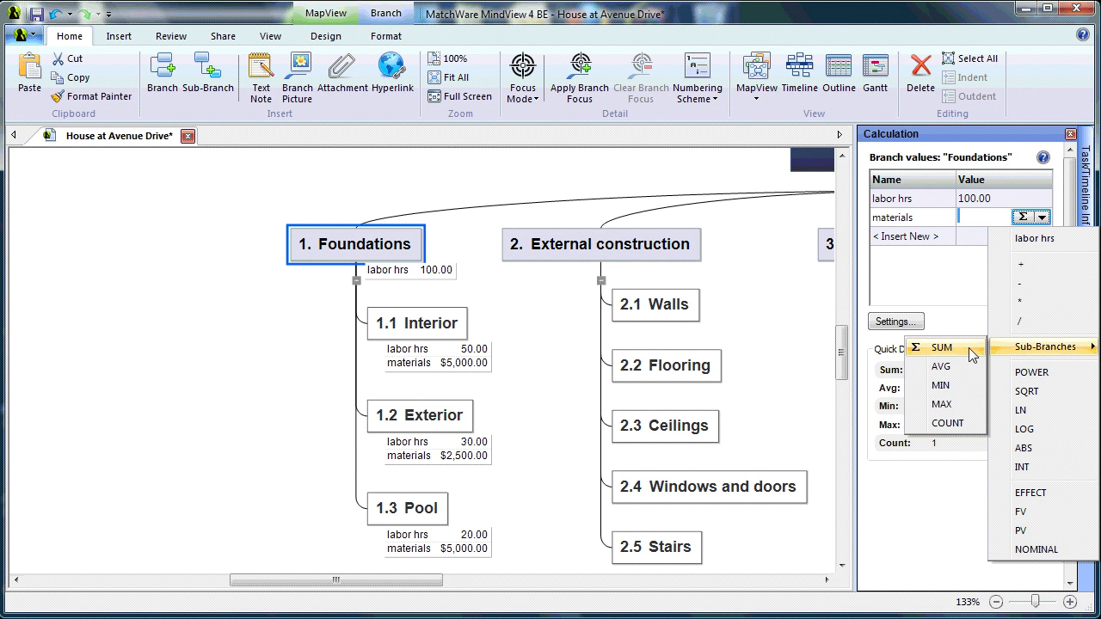
click(972, 352)
click(528, 344)
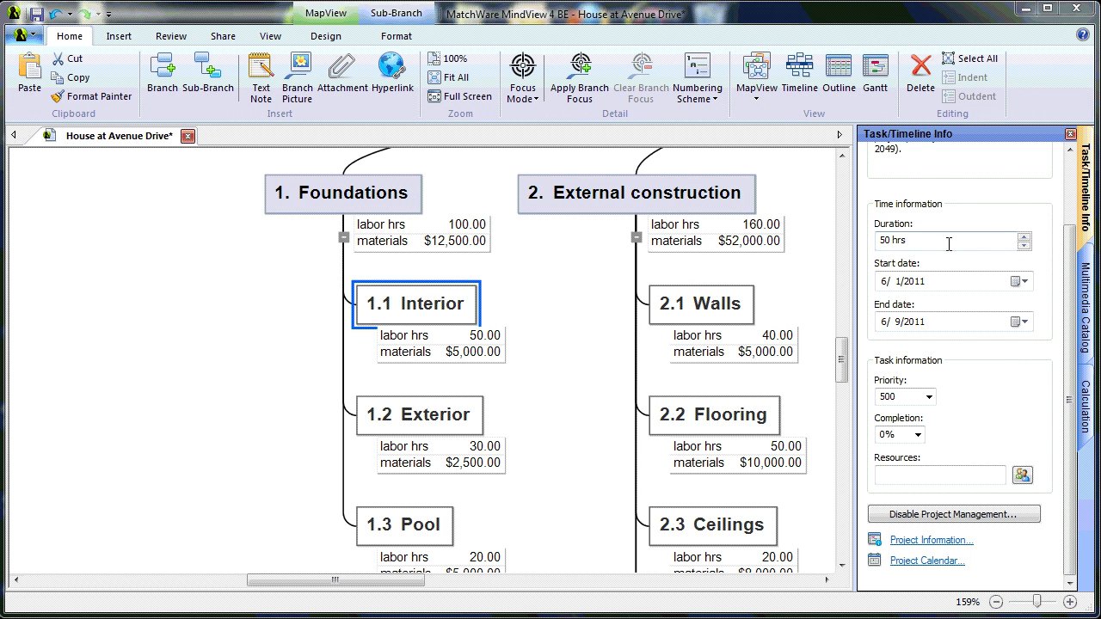
Set 1.1 Interior's task completion to 20% in Task/Timeline Info.
click(917, 435)
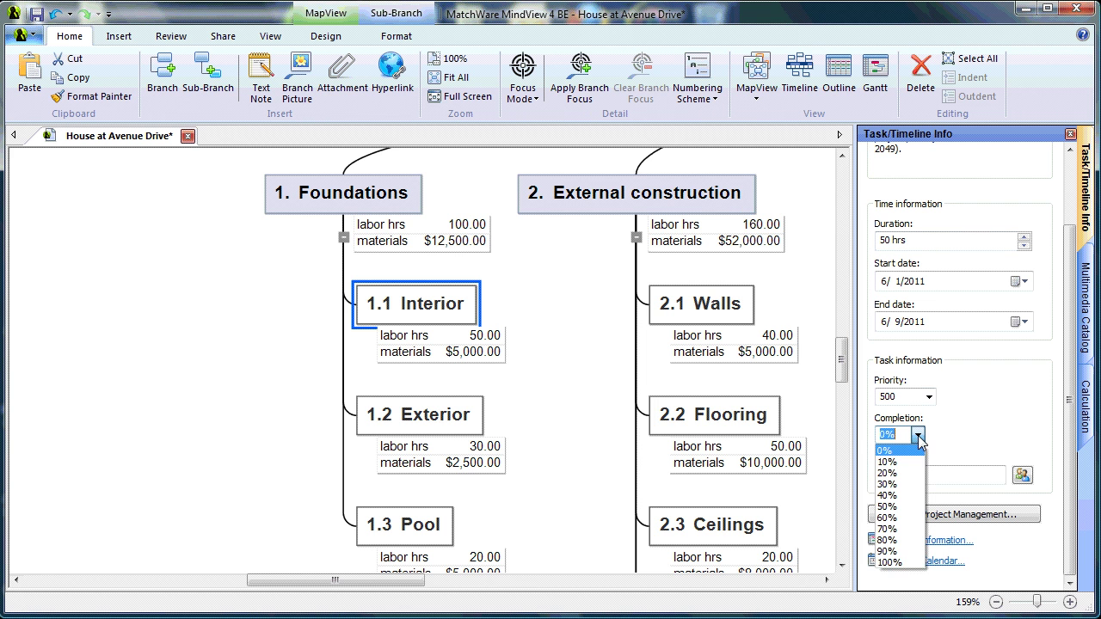
click(894, 473)
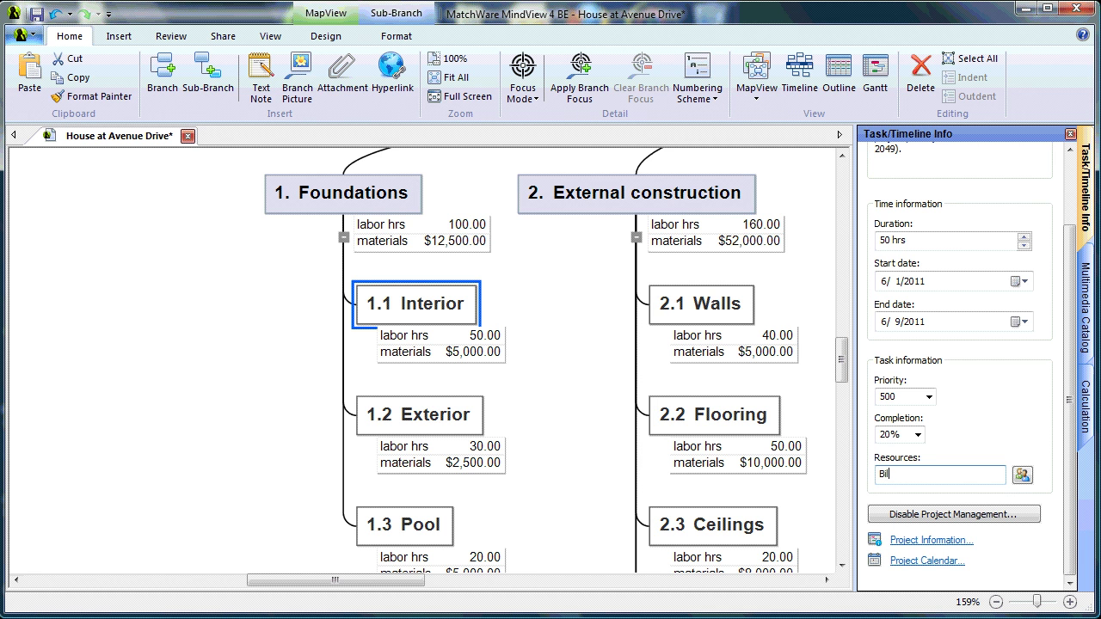
click(548, 405)
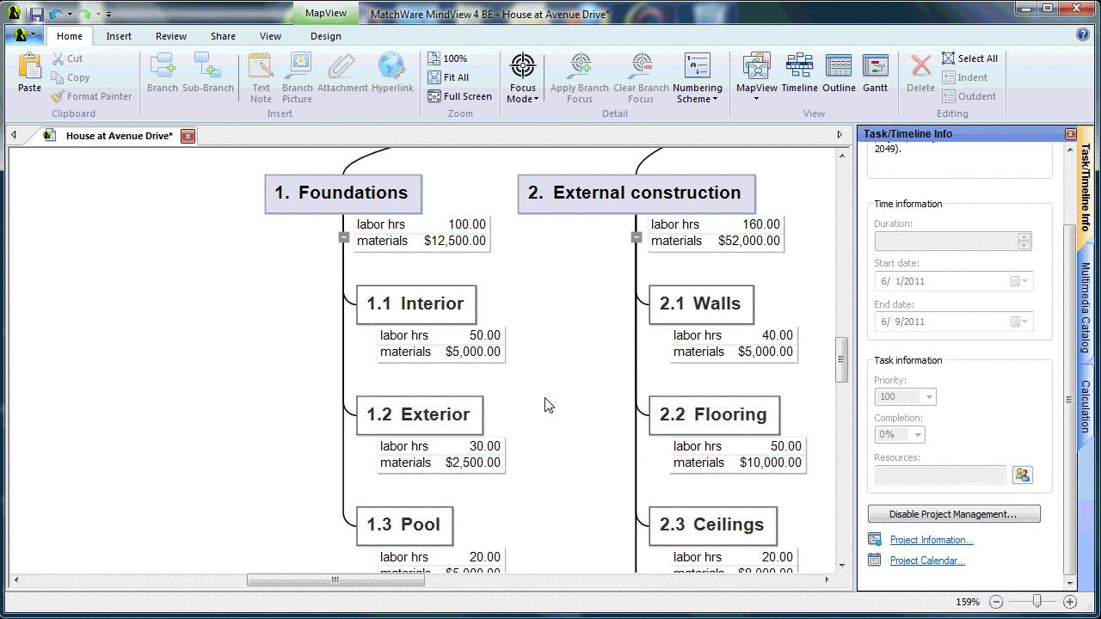
Add Completion (20%) and the assigned resource to 1.1 Interior's branch data.
right_click(422, 313)
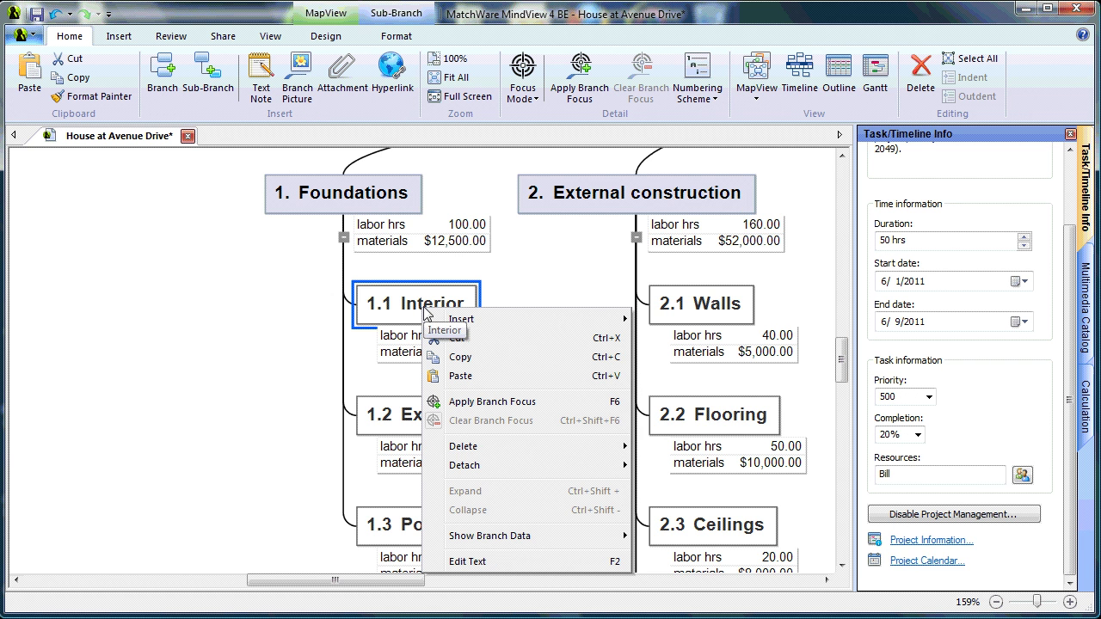
mouse_move(550, 540)
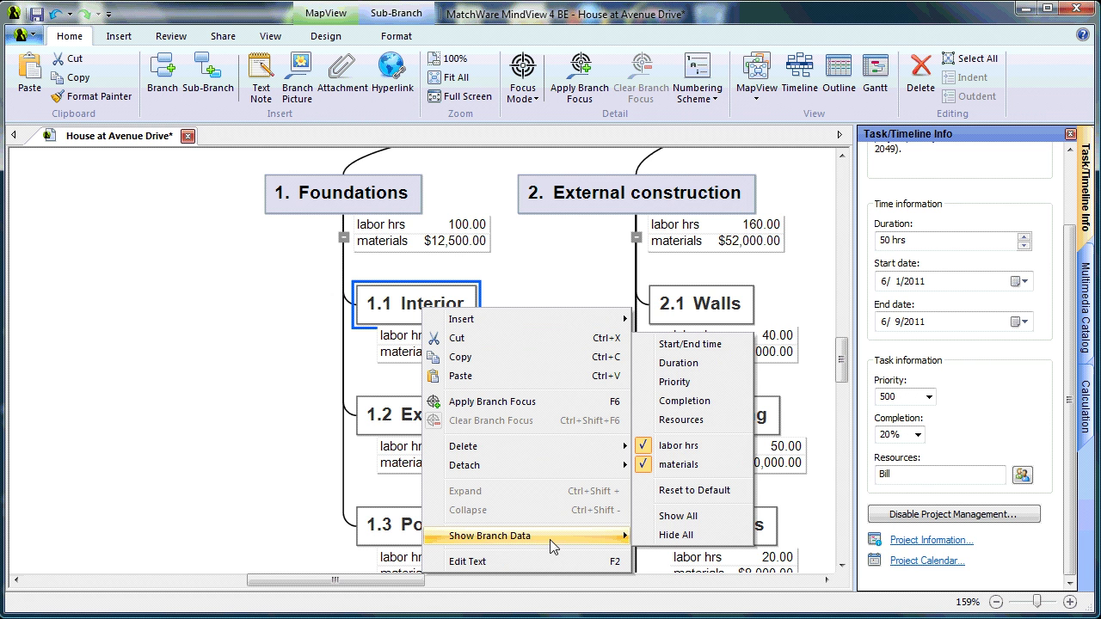
click(722, 399)
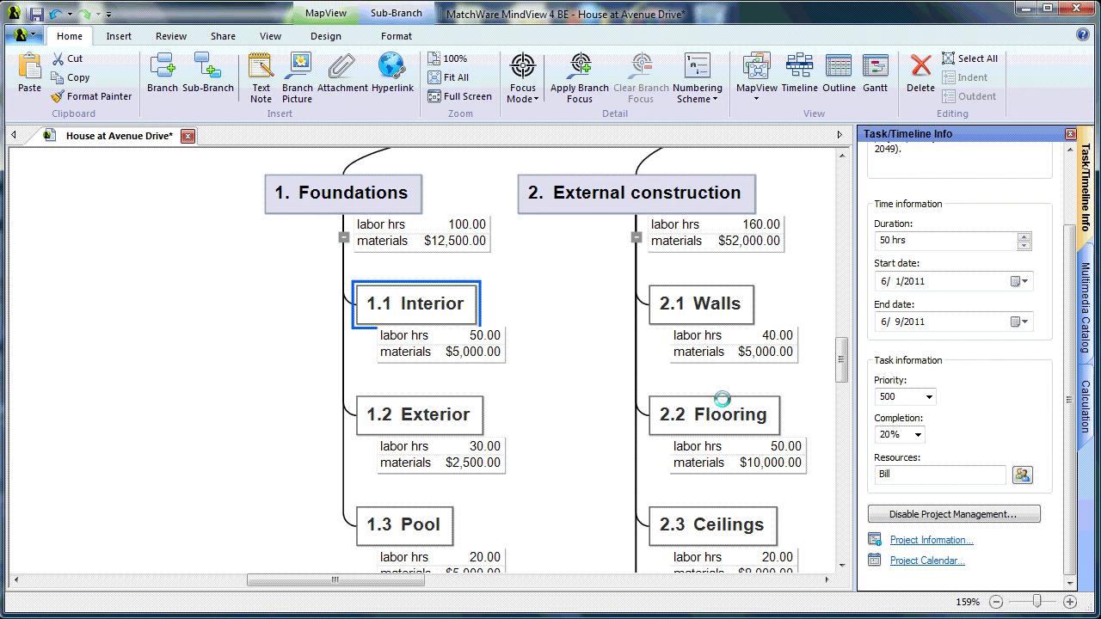
right_click(426, 305)
mouse_move(523, 530)
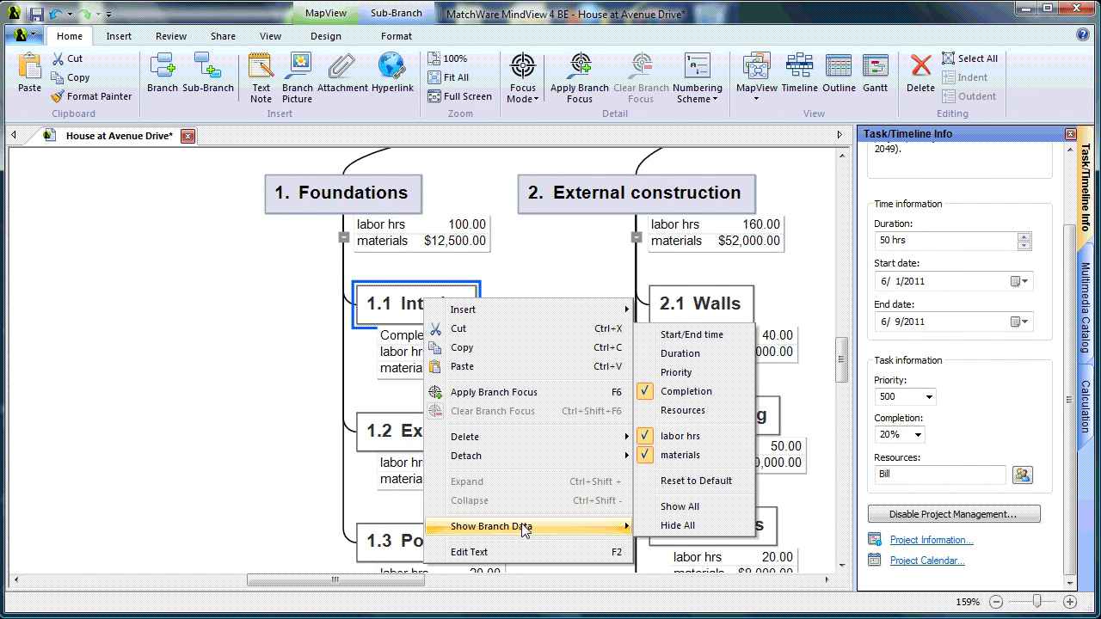
click(644, 412)
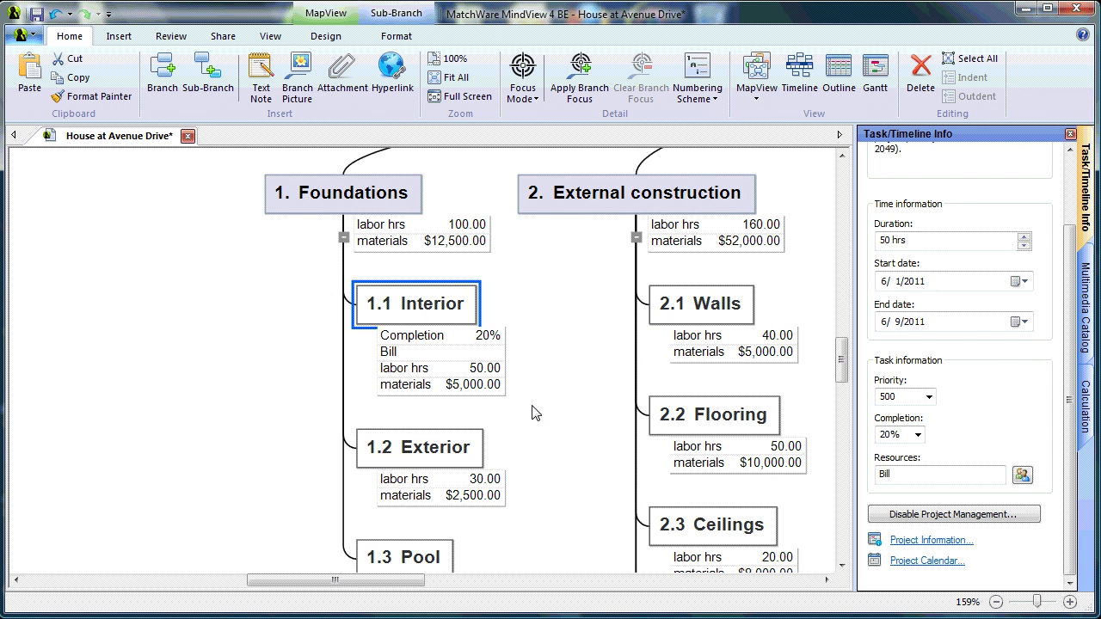
Show Completion and Resources branch data on all branches; the central topic totals 30%, 487 hrs, $174,000.00.
click(270, 39)
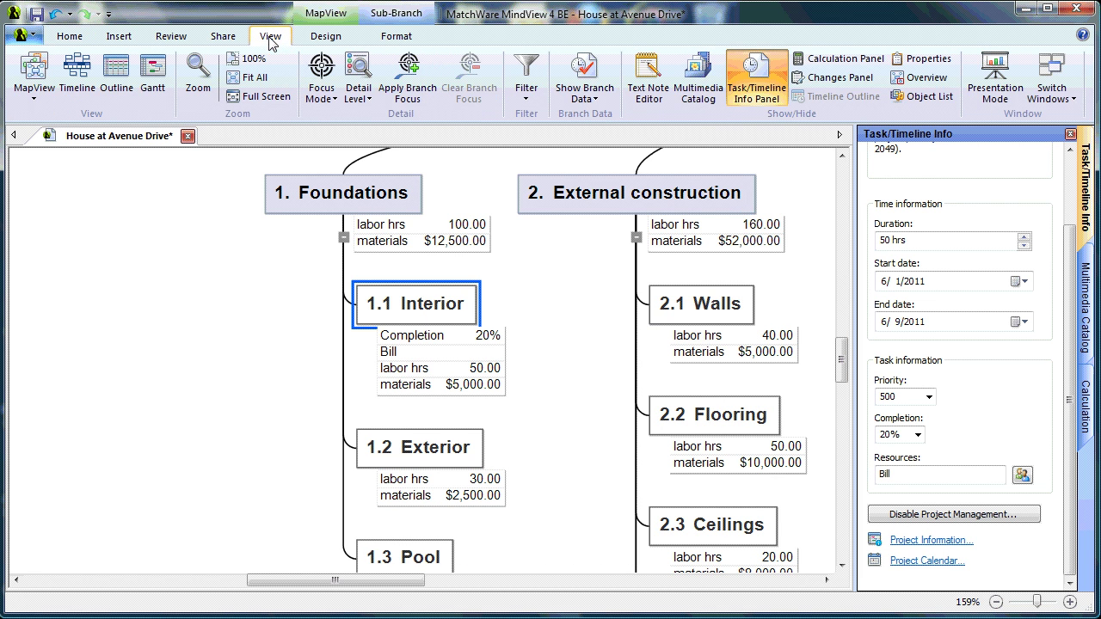
click(597, 104)
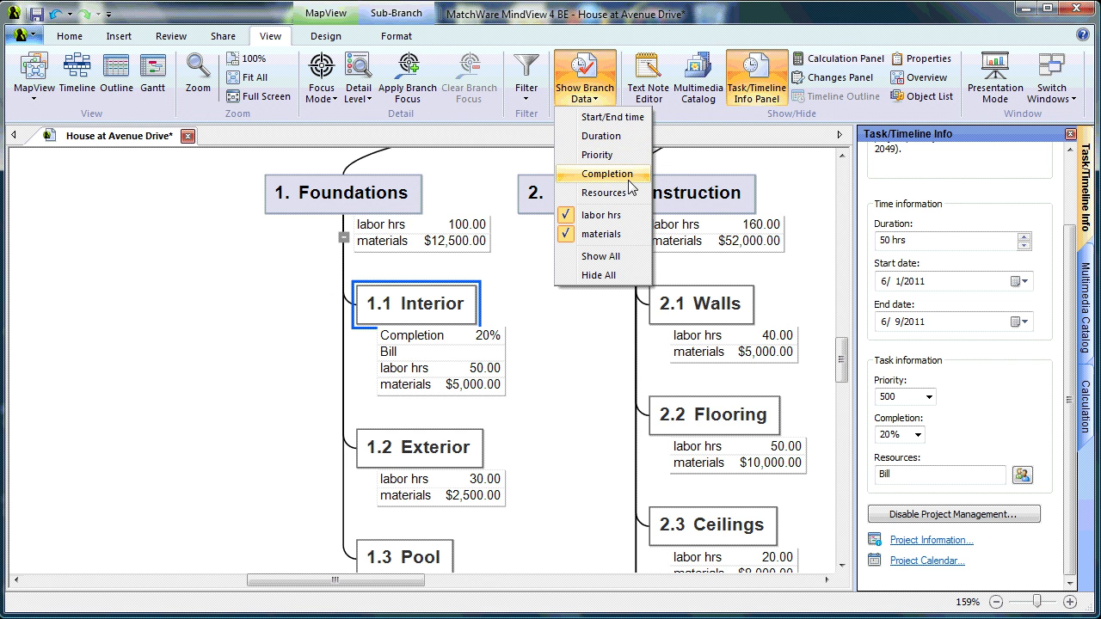
click(633, 174)
click(599, 98)
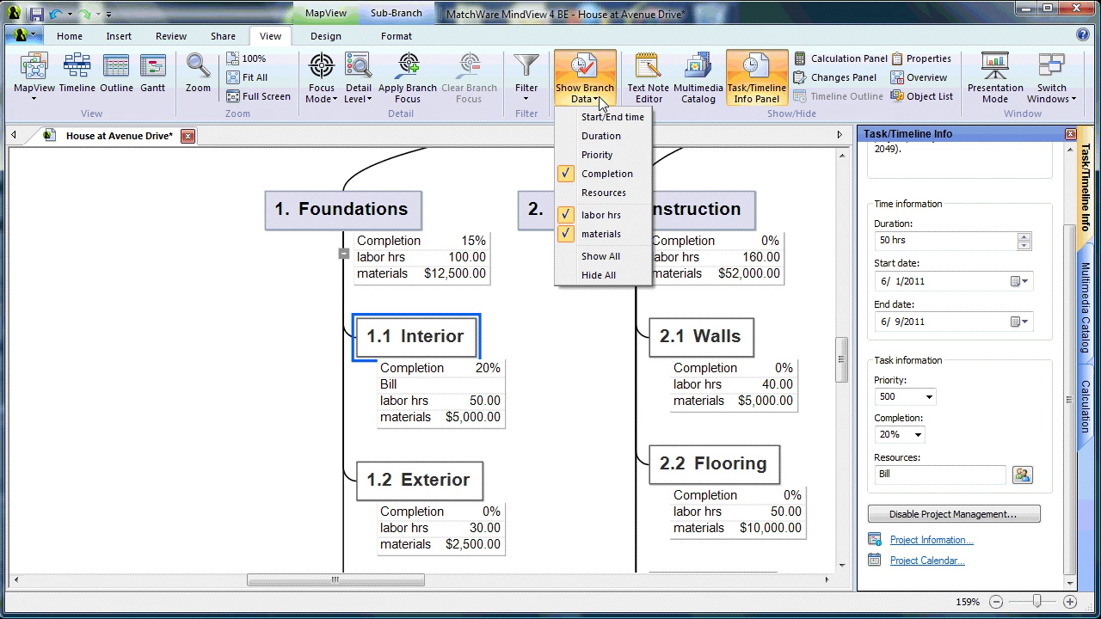
click(634, 190)
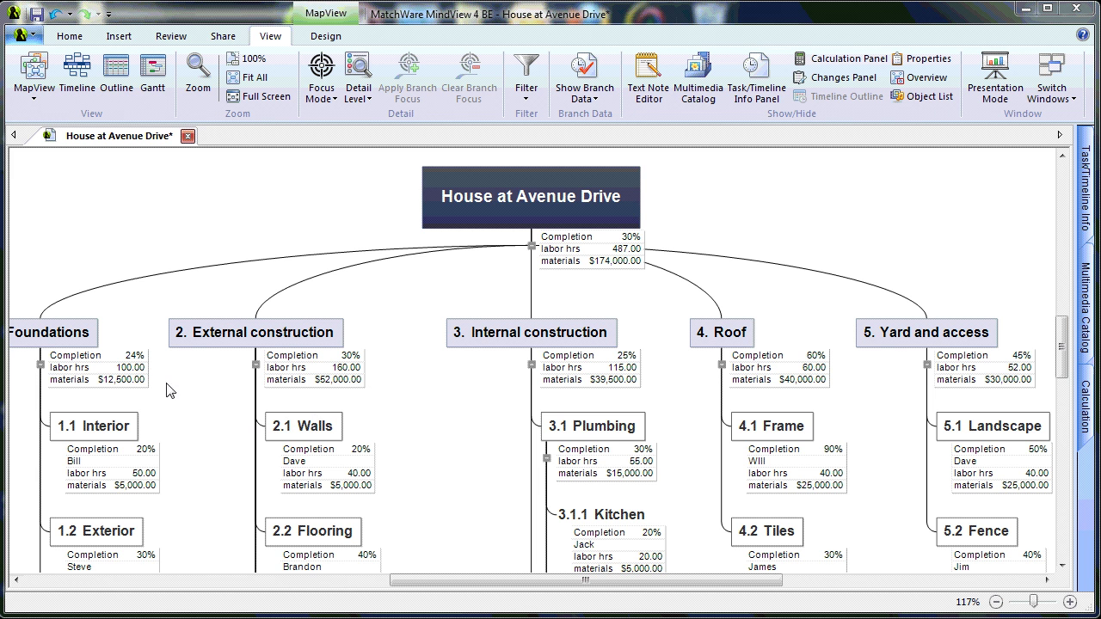
mouse_move(149, 369)
scroll(203, 436, down, 1)
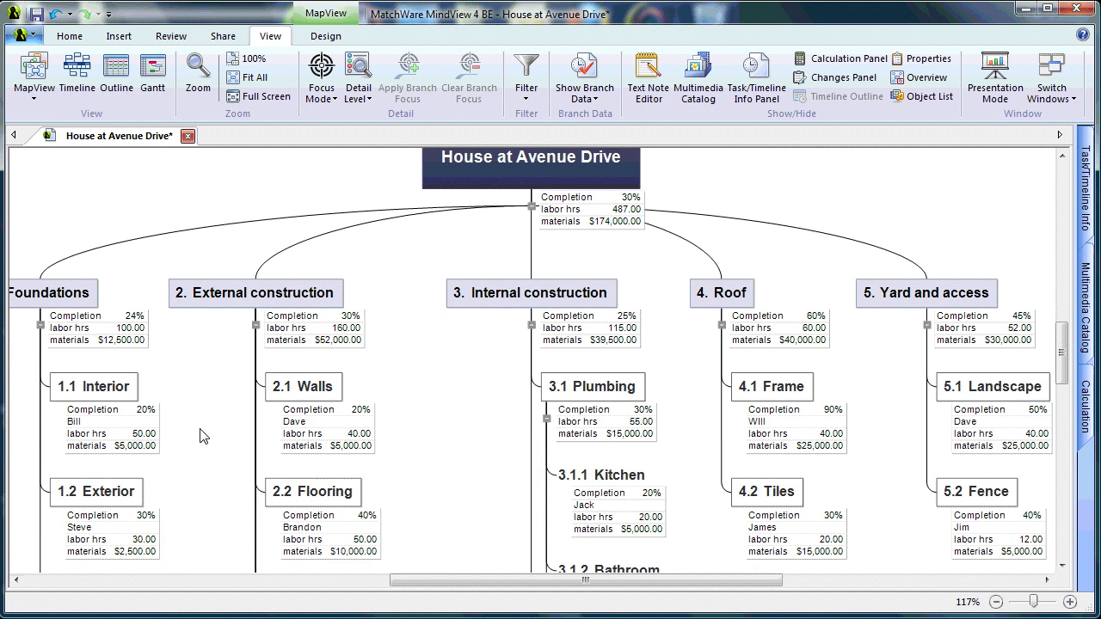
scroll(203, 436, down, 1)
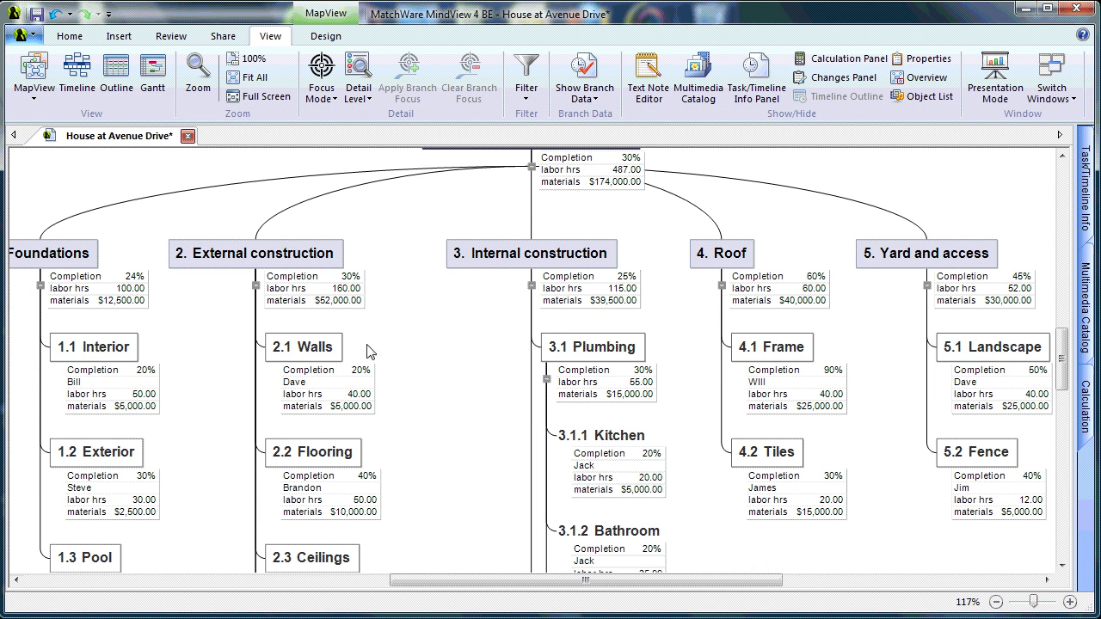
scroll(339, 276, up, 2)
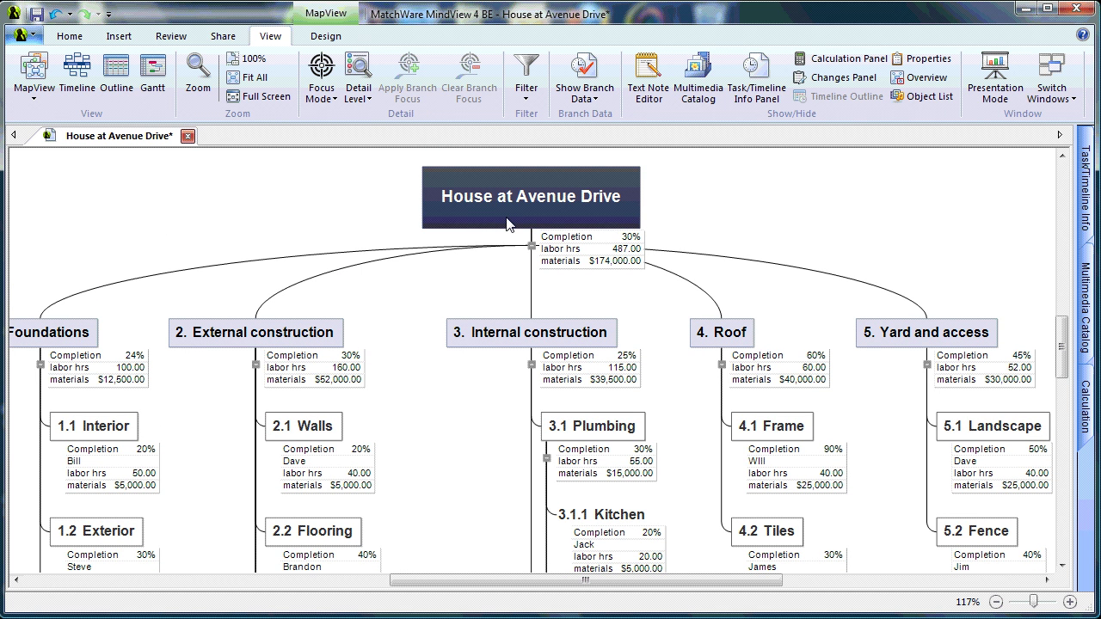
mouse_move(632, 251)
click(313, 433)
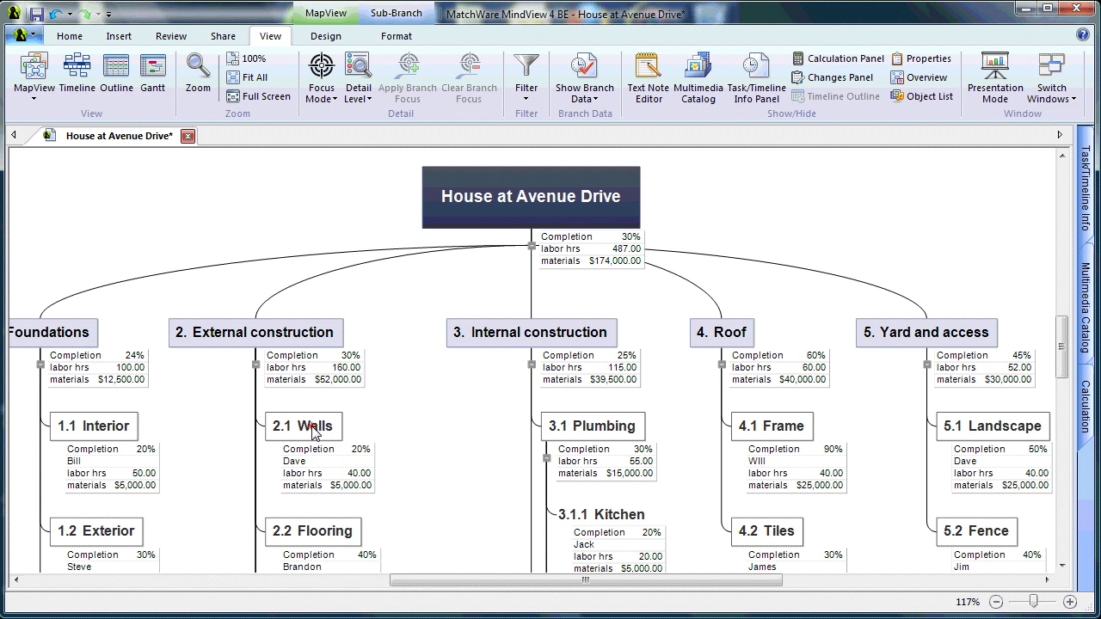
Set 2.1 Walls to 100% complete so External construction shows 46% and the project 32%.
click(1086, 231)
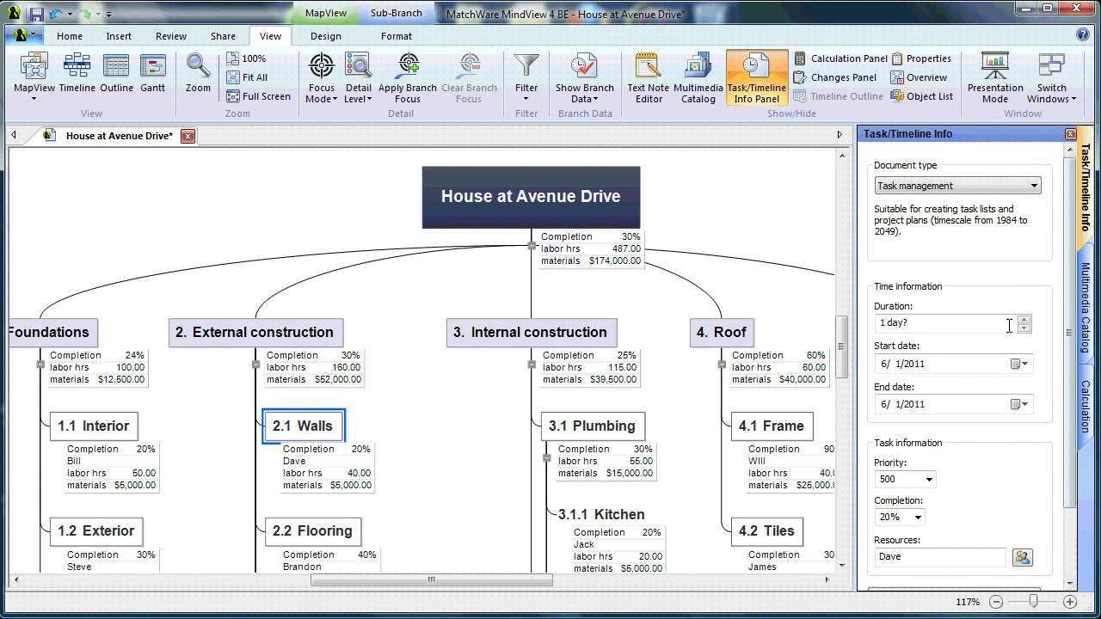
click(919, 517)
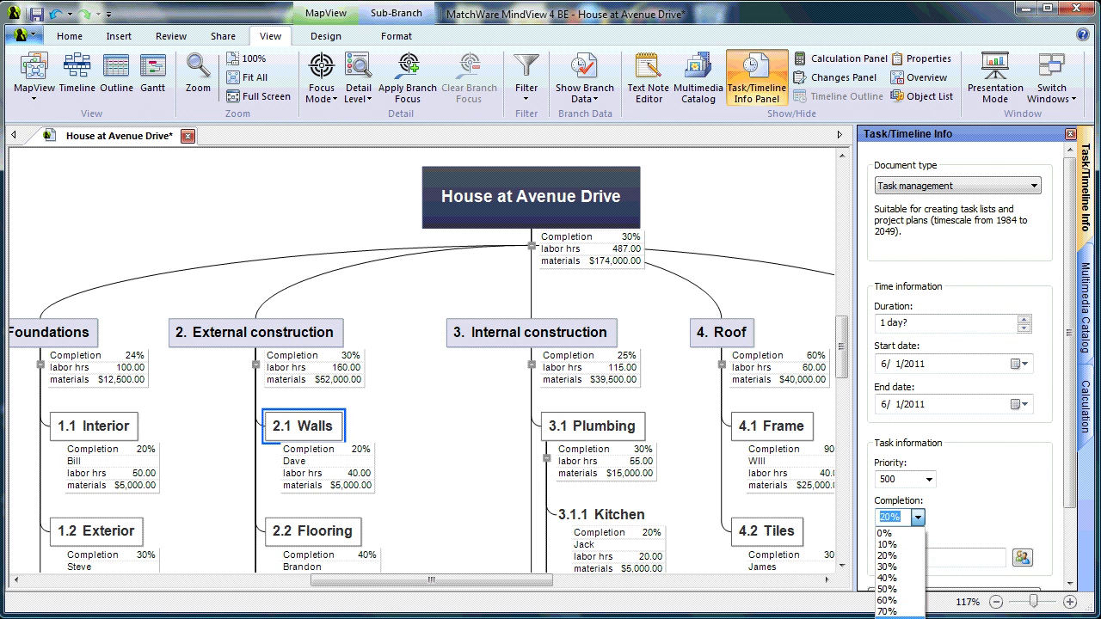
click(898, 616)
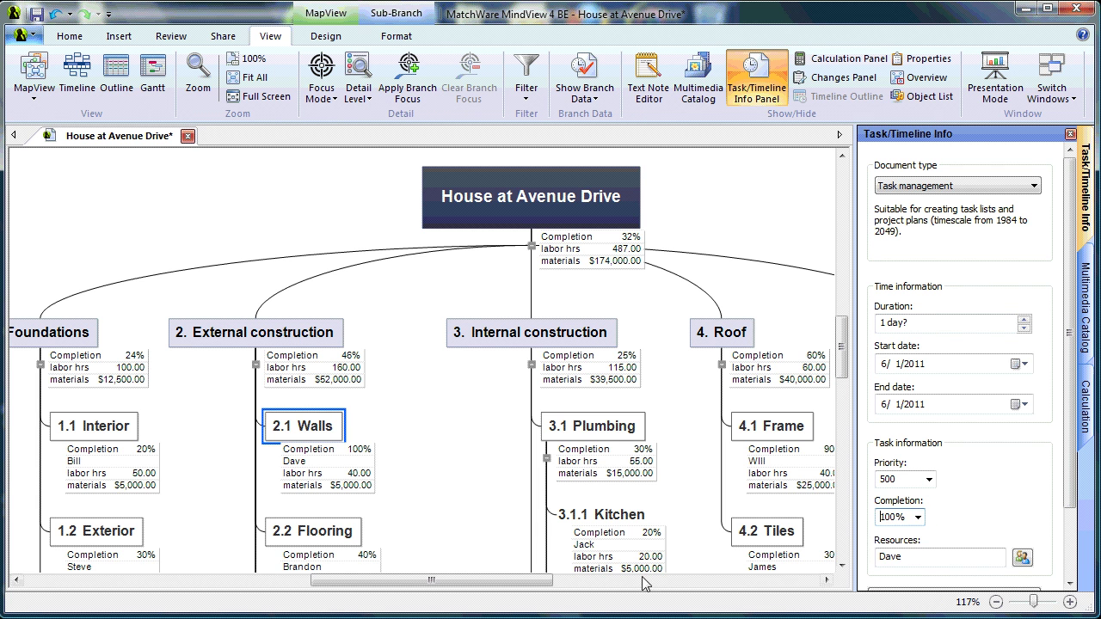
click(429, 458)
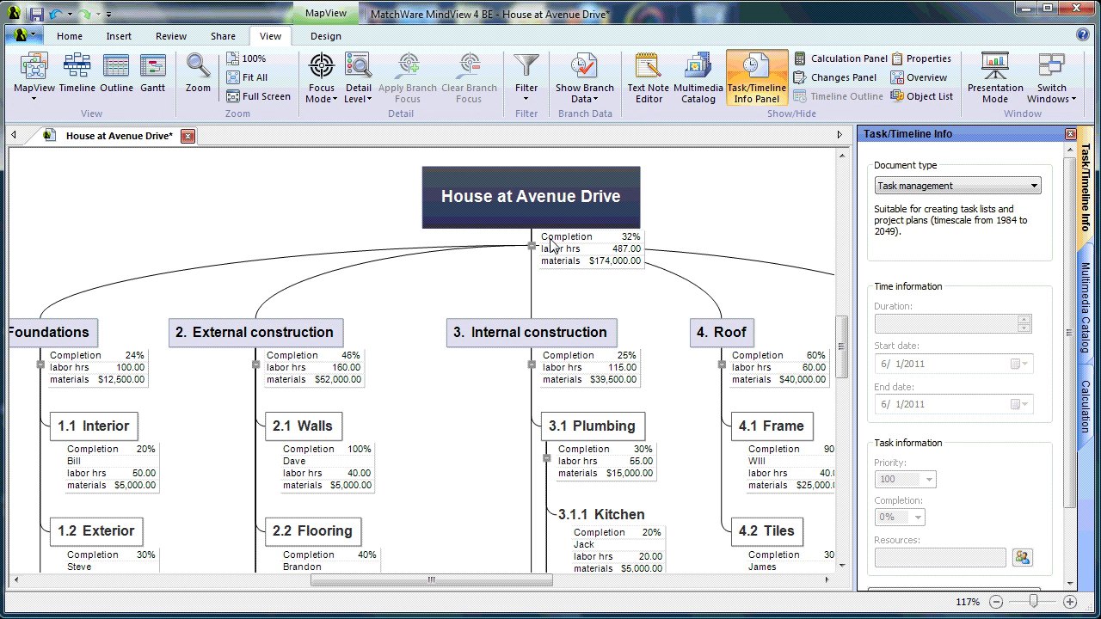
mouse_move(621, 250)
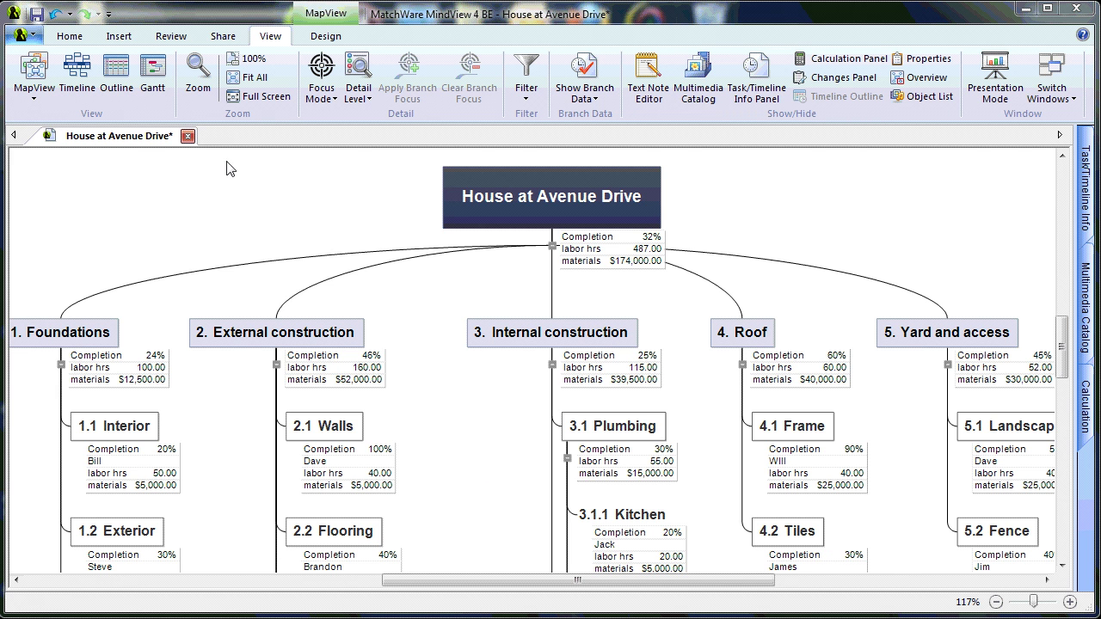
In Gantt view, link Interior to Exterior and Exterior to Pool so they run in sequence.
click(153, 90)
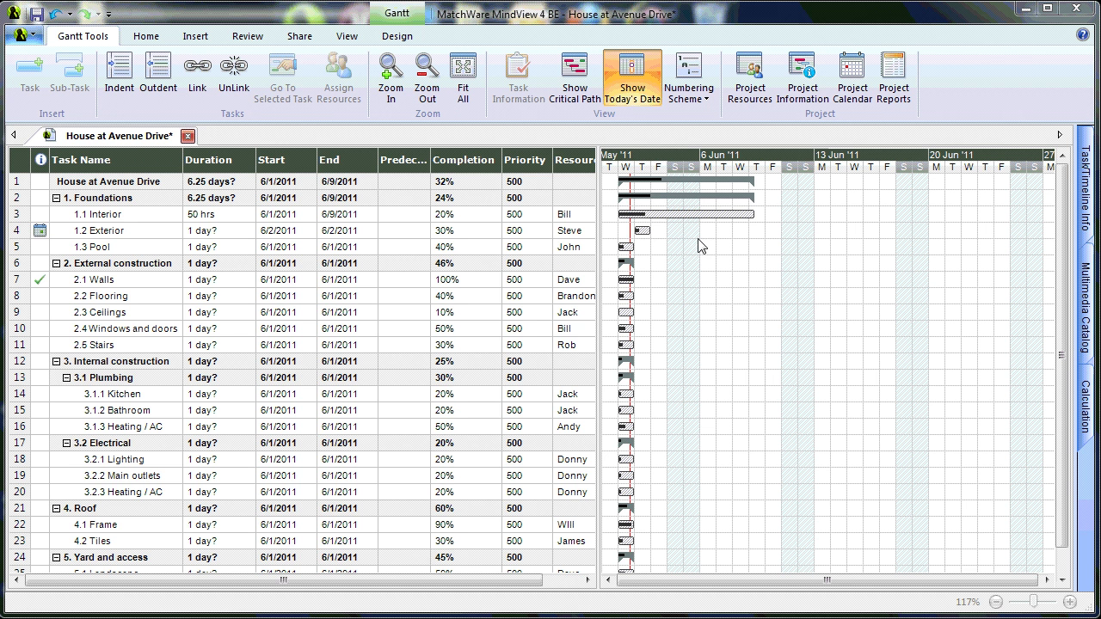
drag(686, 214, 647, 233)
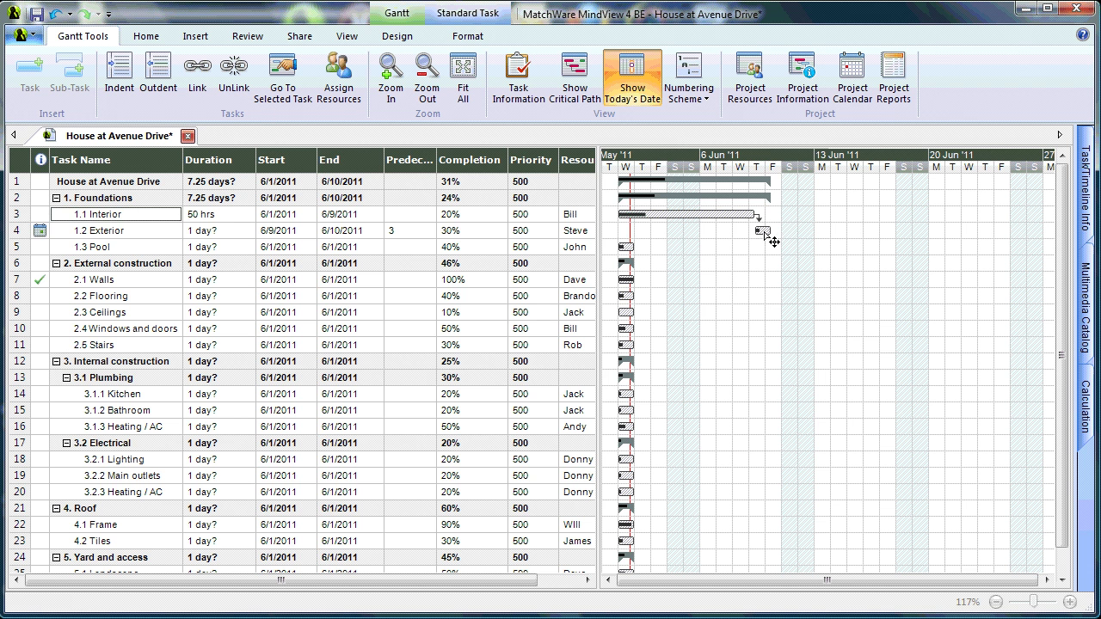
drag(764, 233, 634, 247)
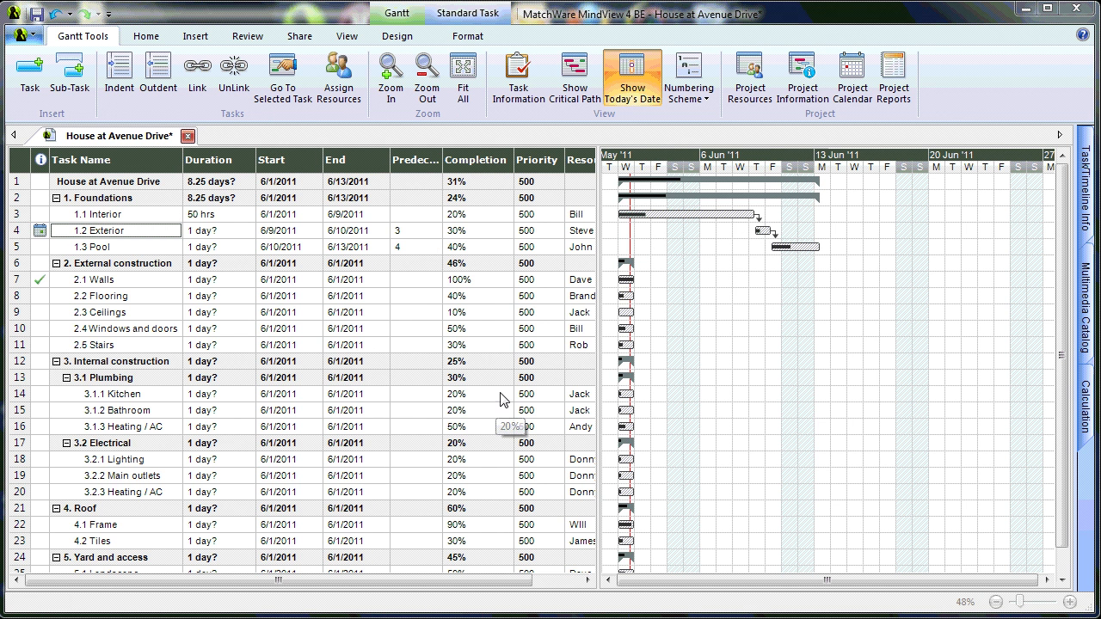
Highlight the critical path and bring up Task Information for 1.2 Exterior.
click(575, 98)
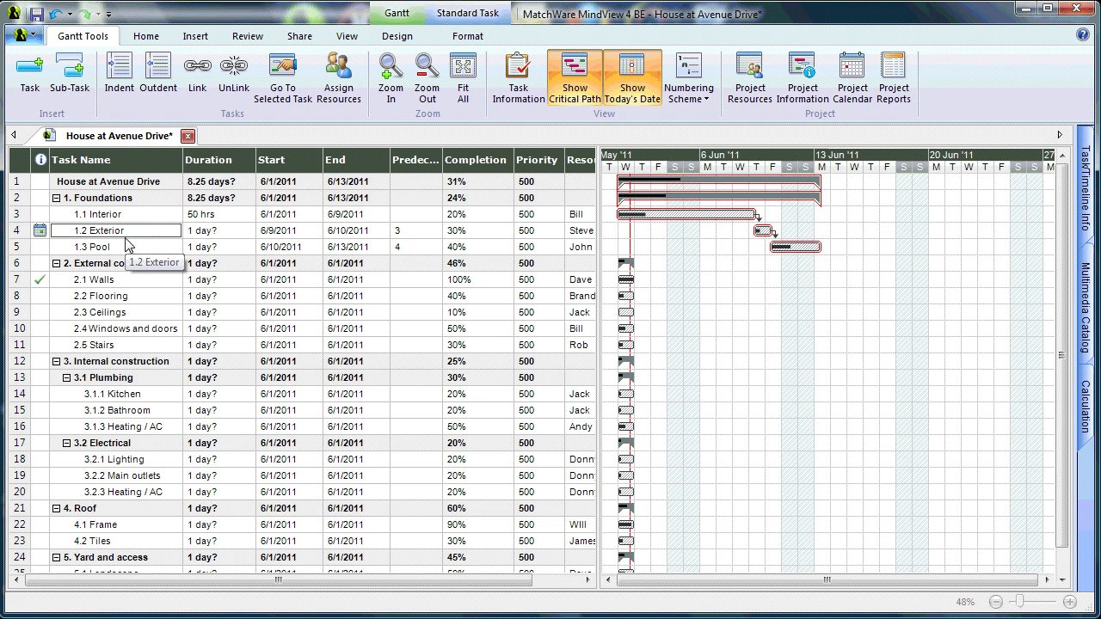
click(517, 94)
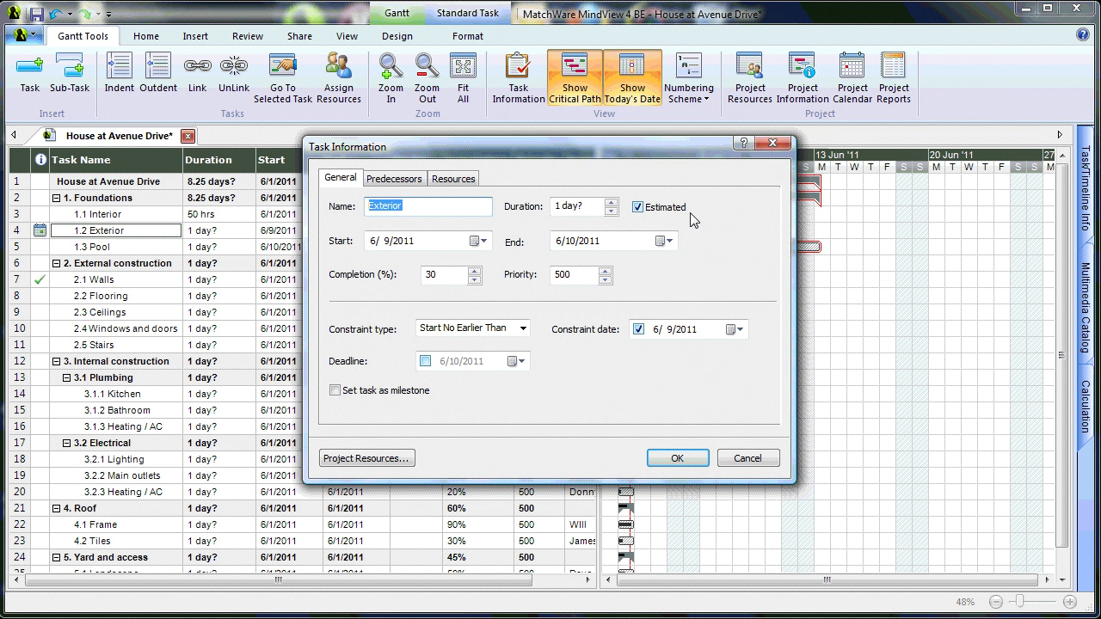
Check Exterior's Start No Earlier Than constraint and its Finish-to-Start link from Interior, leaving both unchanged.
click(522, 328)
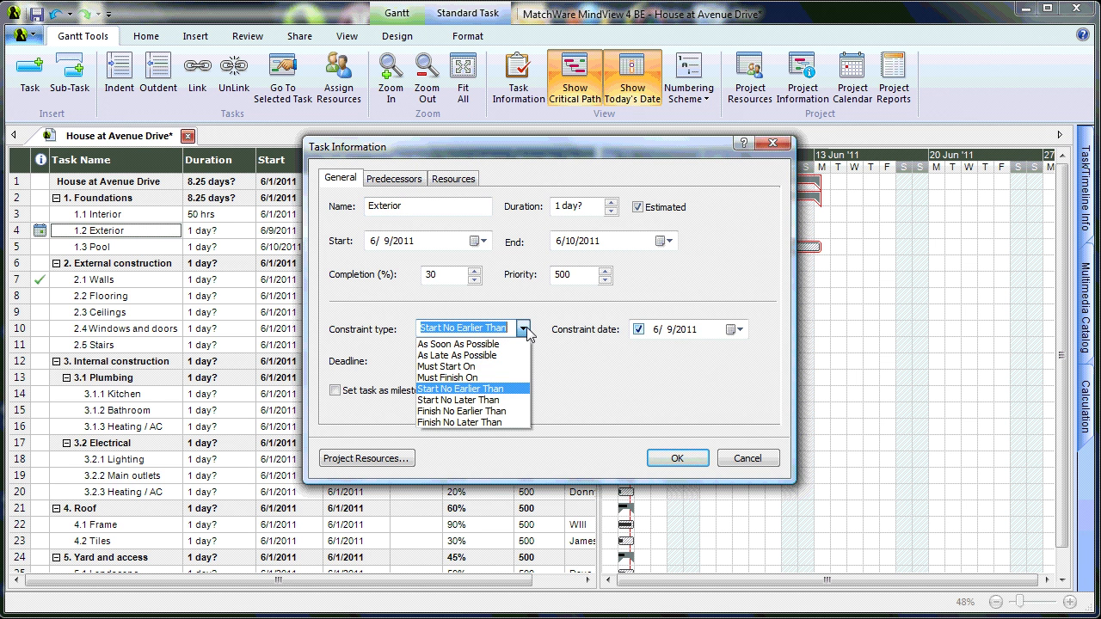
click(556, 359)
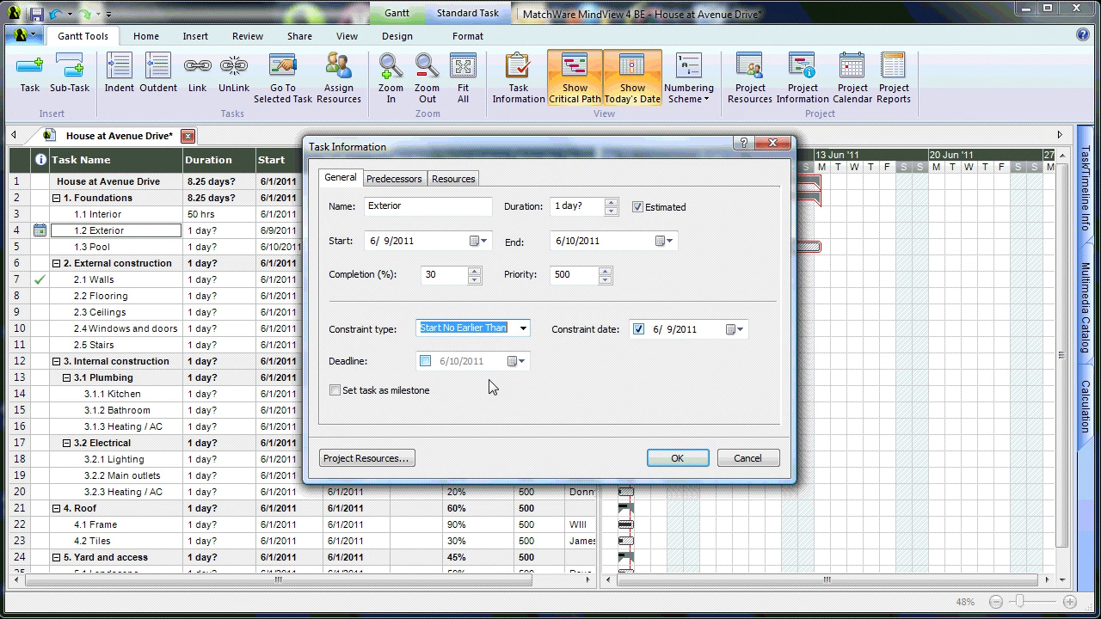
click(414, 184)
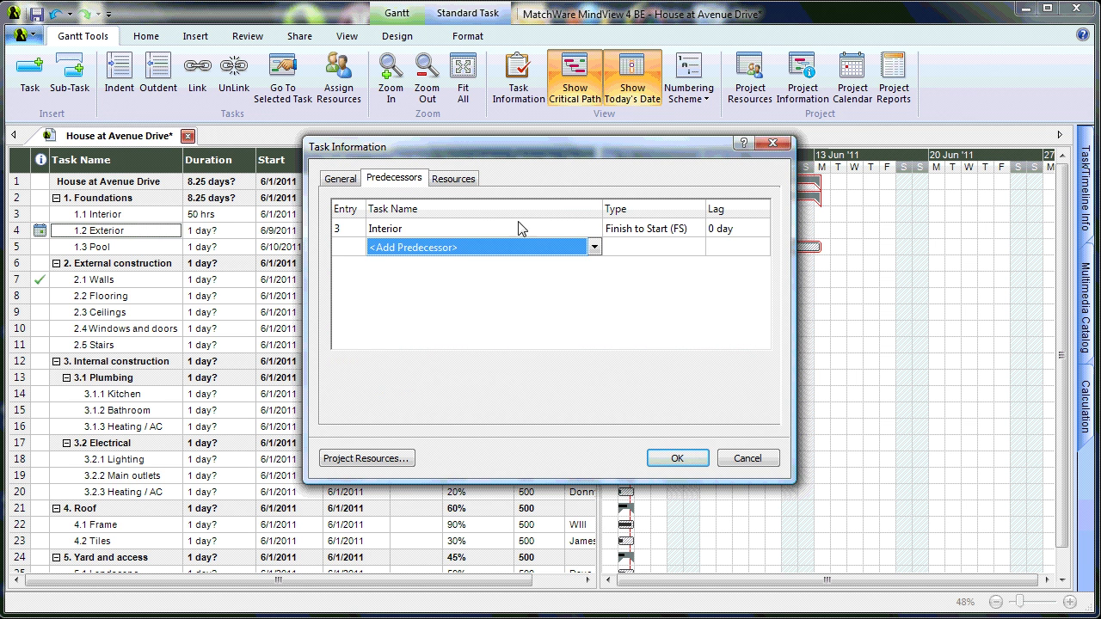
click(697, 229)
click(697, 228)
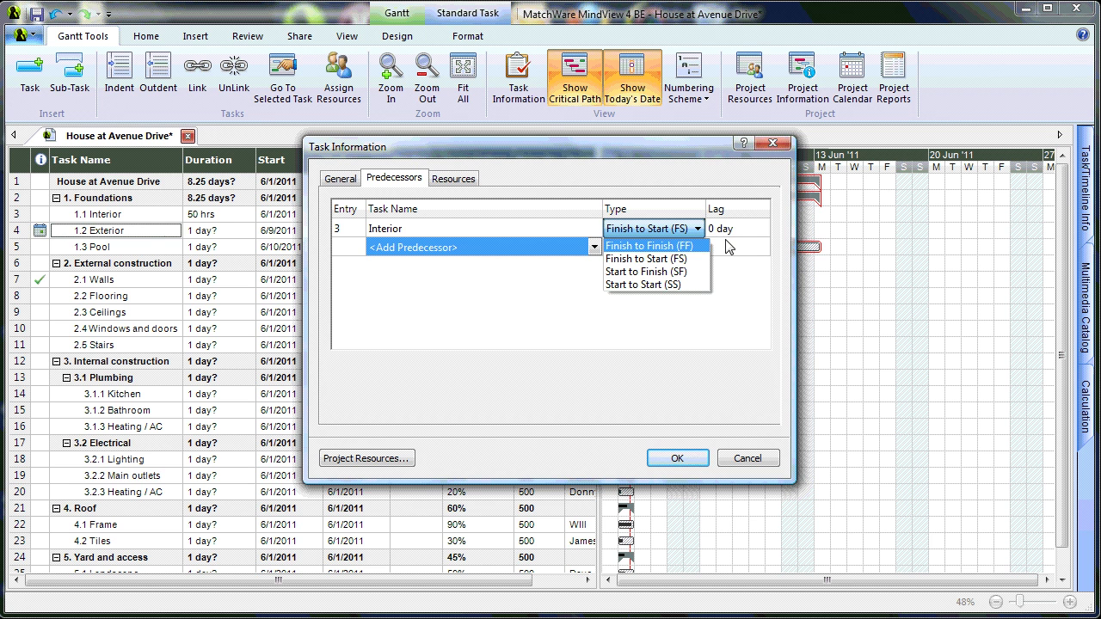
click(707, 375)
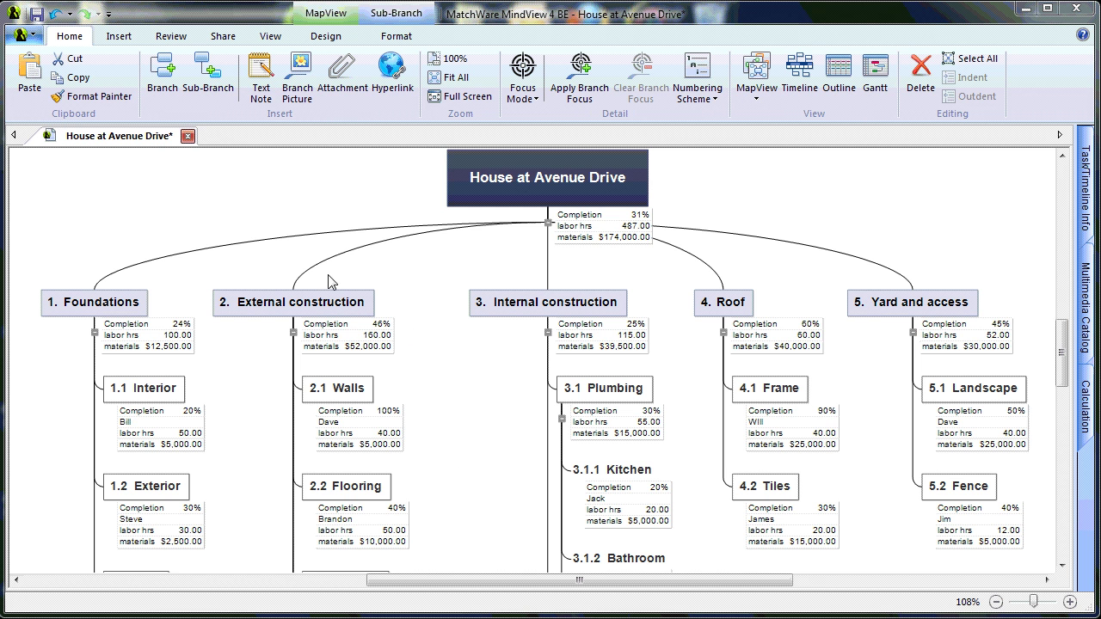
Run an Advanced Excel Export of the map with Completion and Resources included.
click(30, 37)
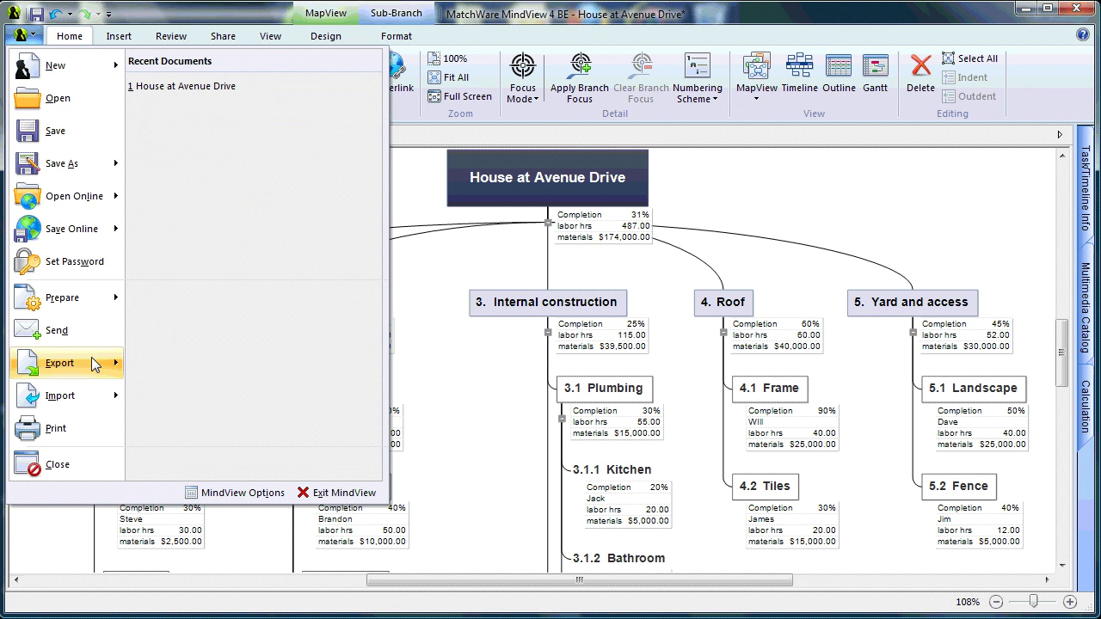
mouse_move(95, 366)
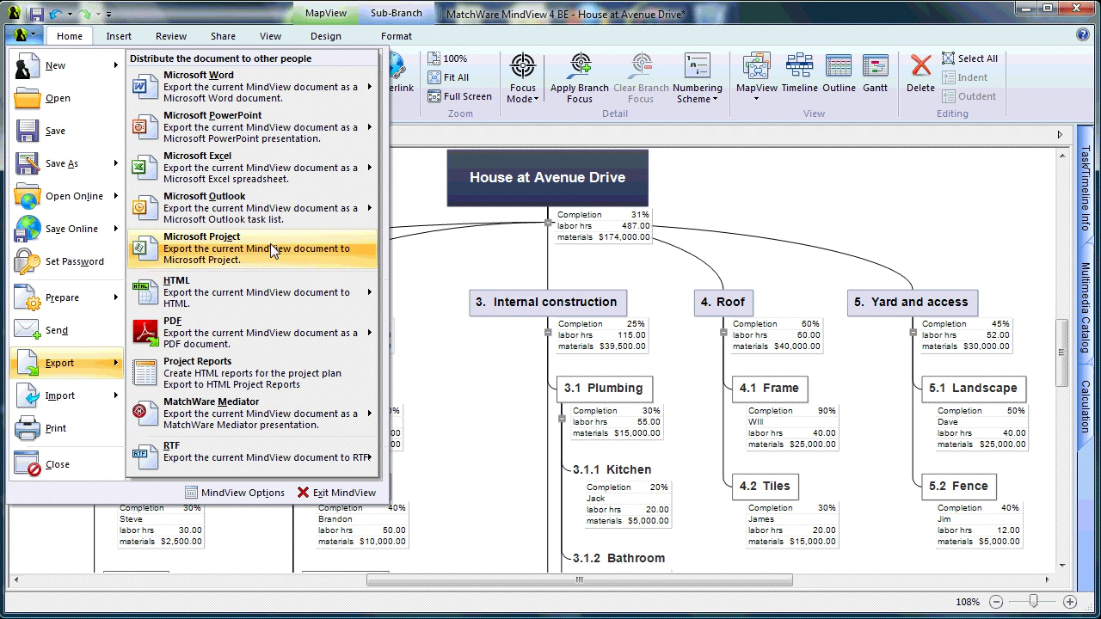
mouse_move(322, 185)
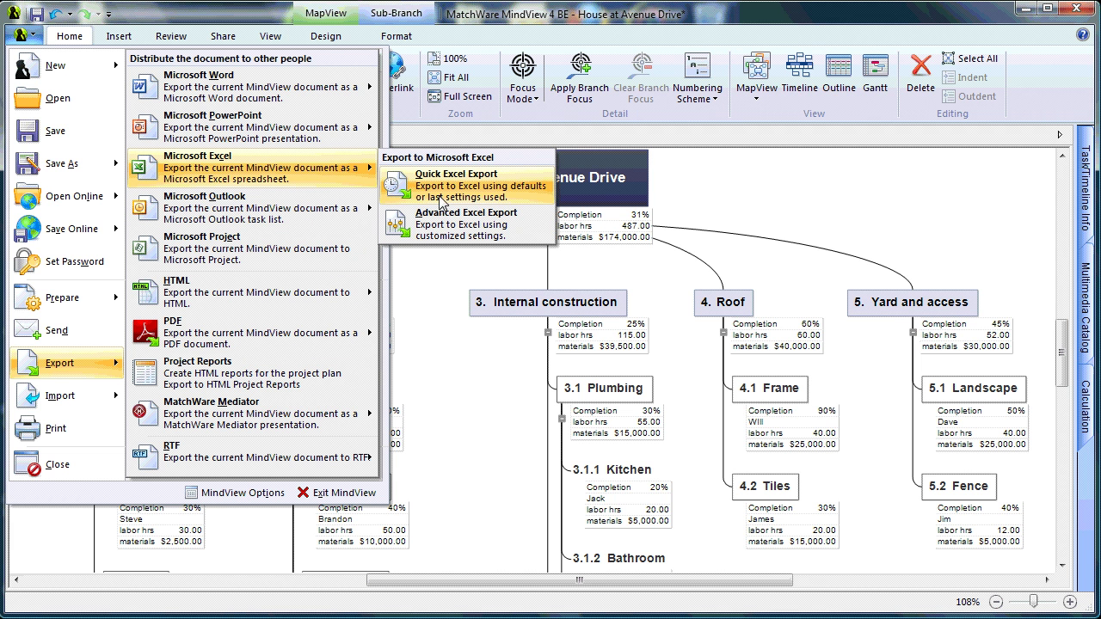
click(532, 238)
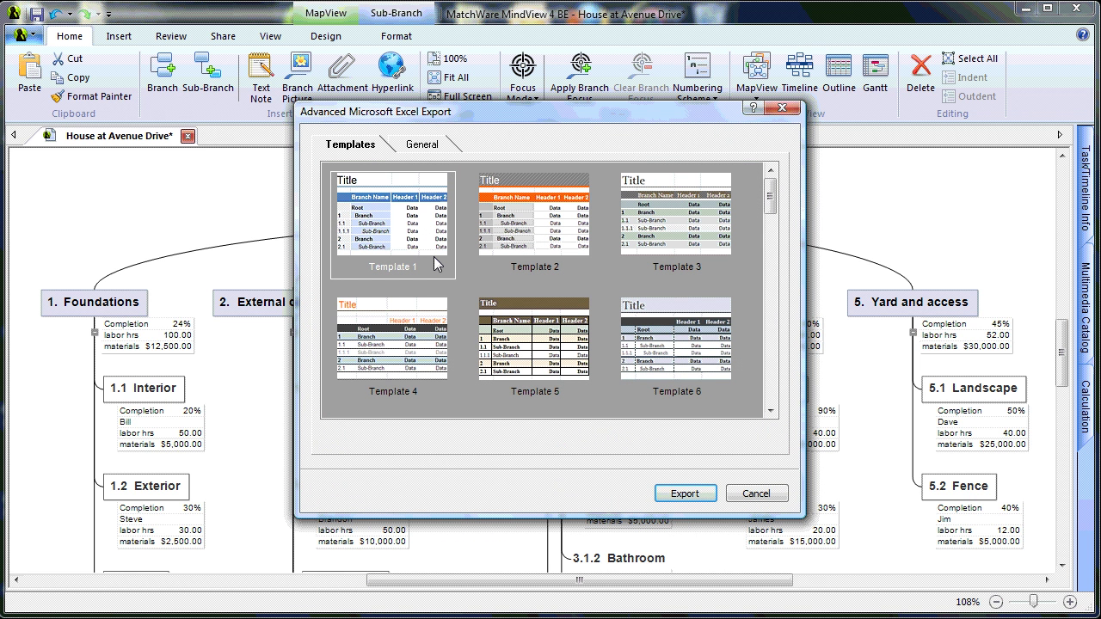
click(446, 150)
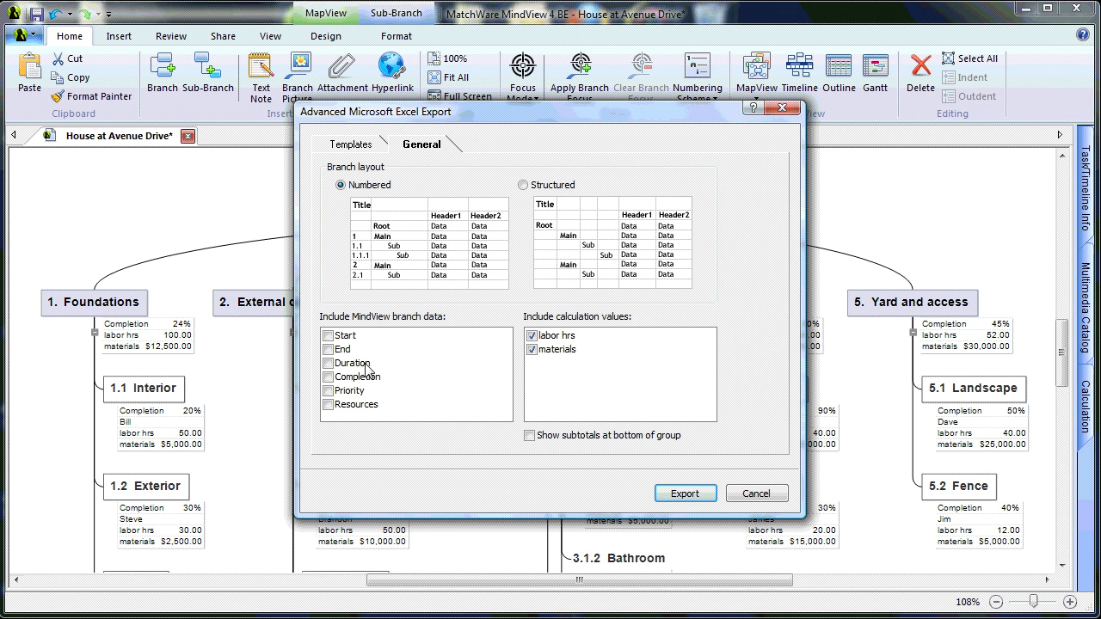
click(329, 377)
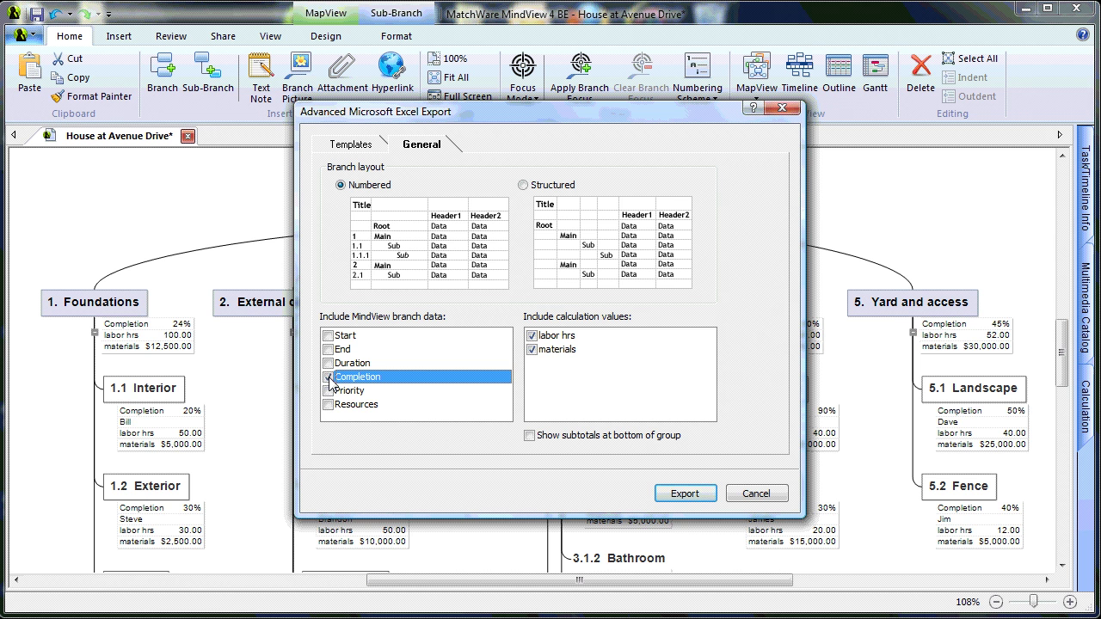
click(327, 405)
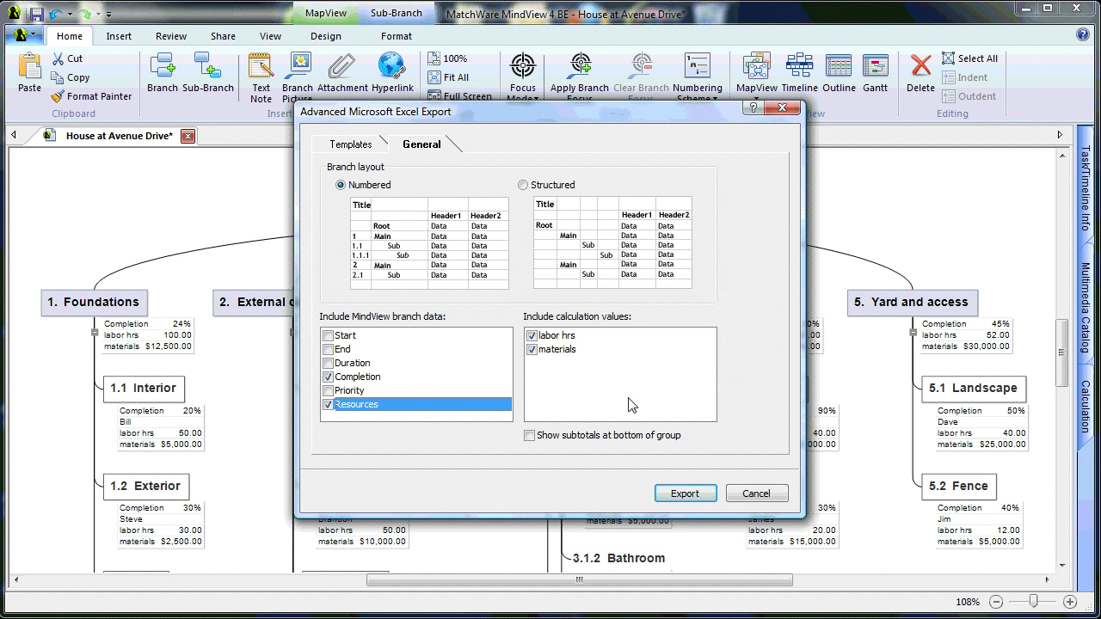
click(676, 495)
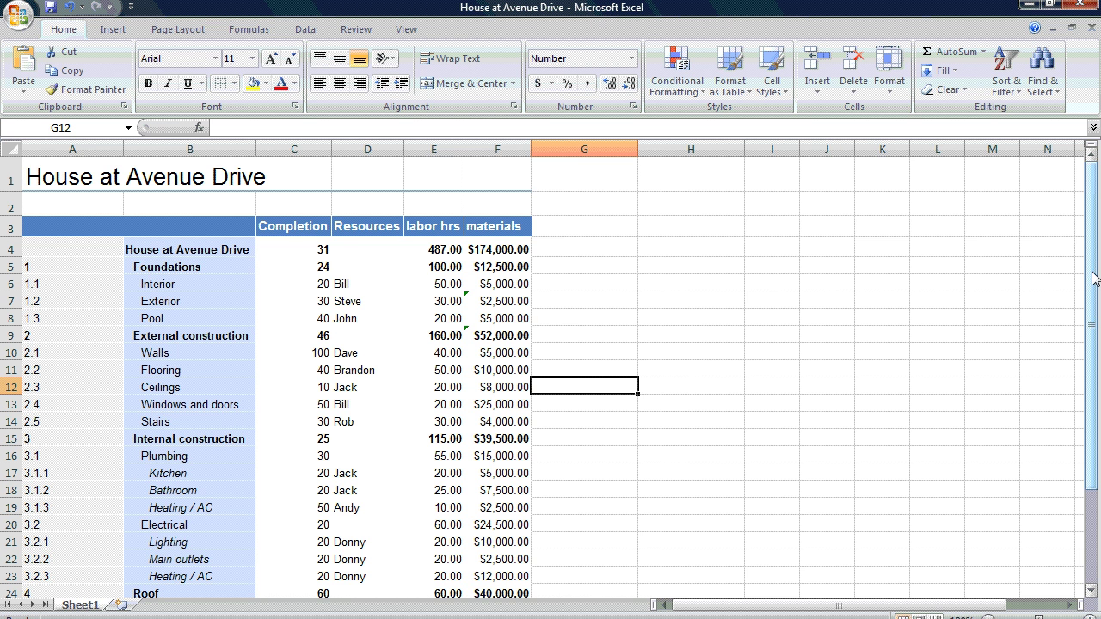
Change 1.1 Interior's completion in cell C6 from 20 to 30.
click(1090, 591)
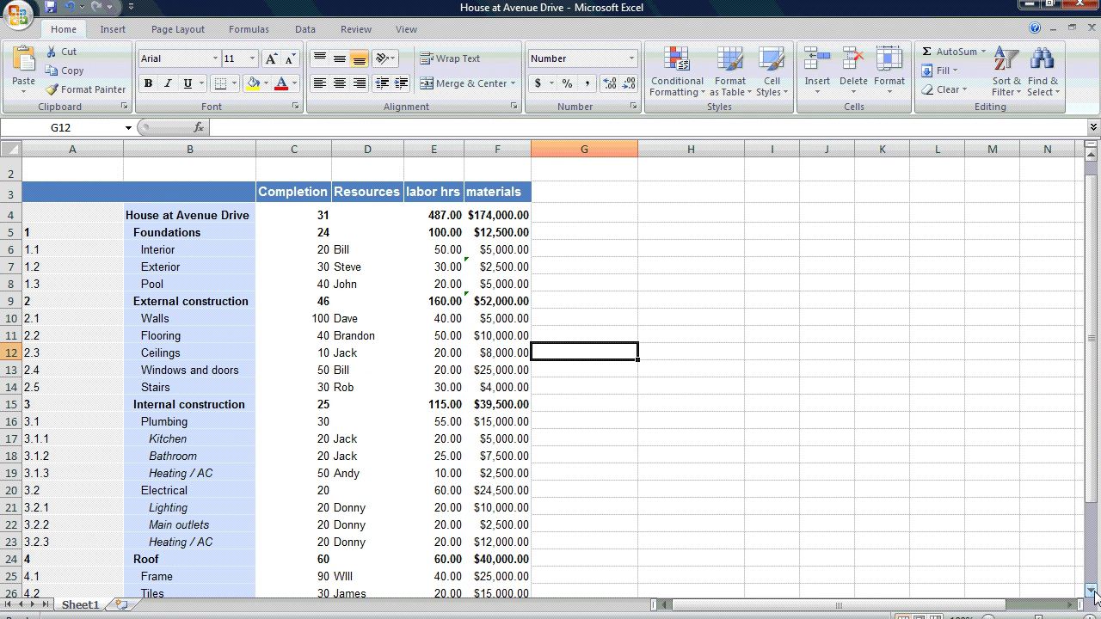
click(1090, 591)
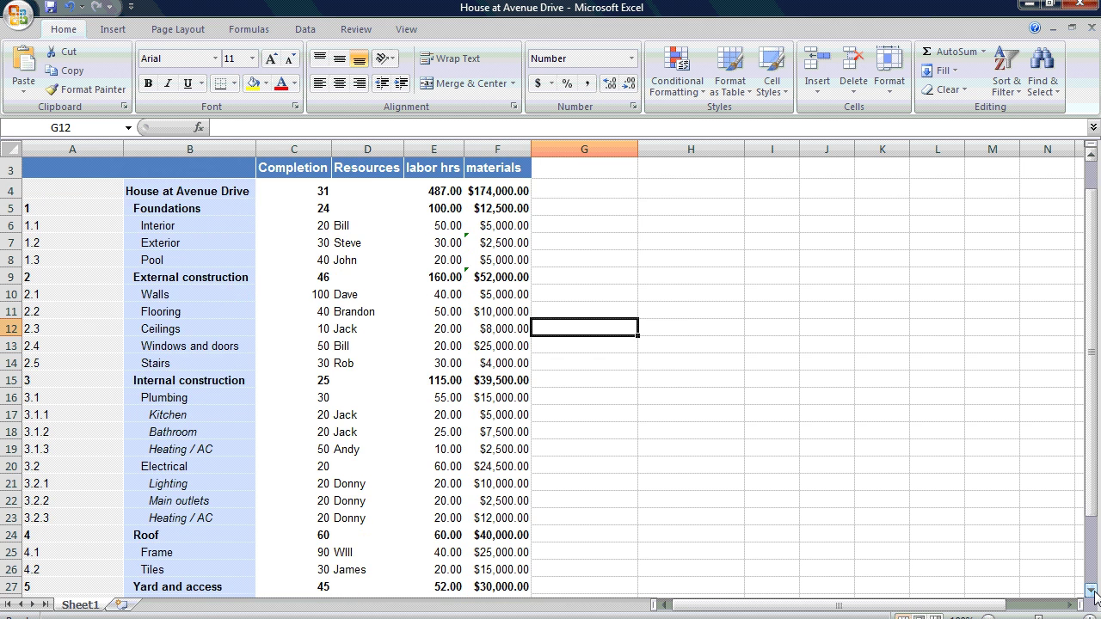
click(1091, 590)
click(1091, 591)
click(1091, 591)
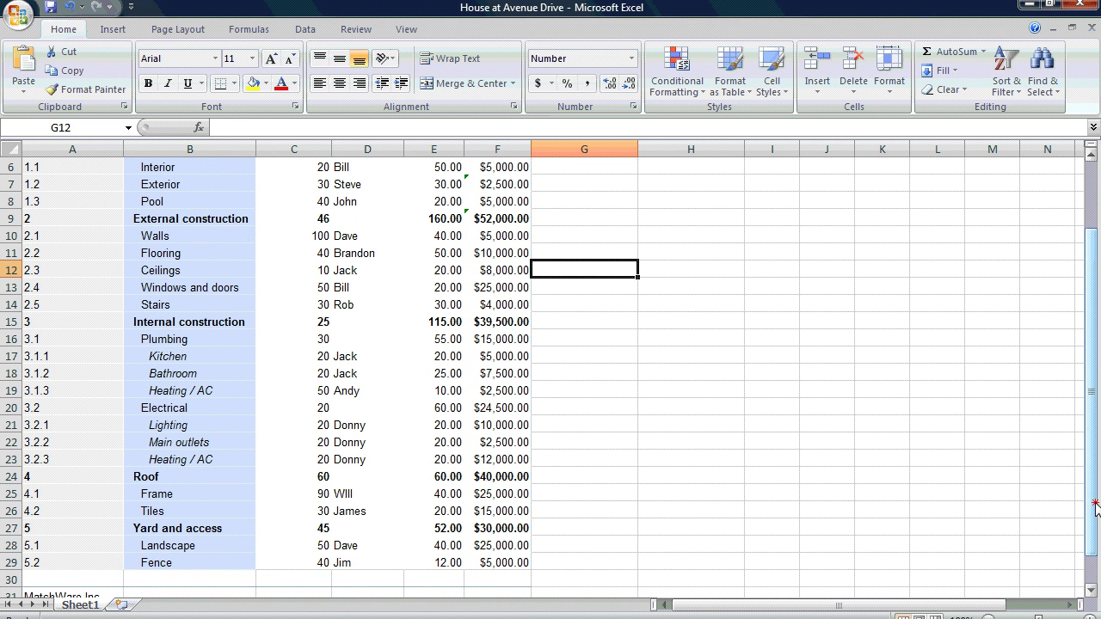
drag(1096, 507, 1085, 428)
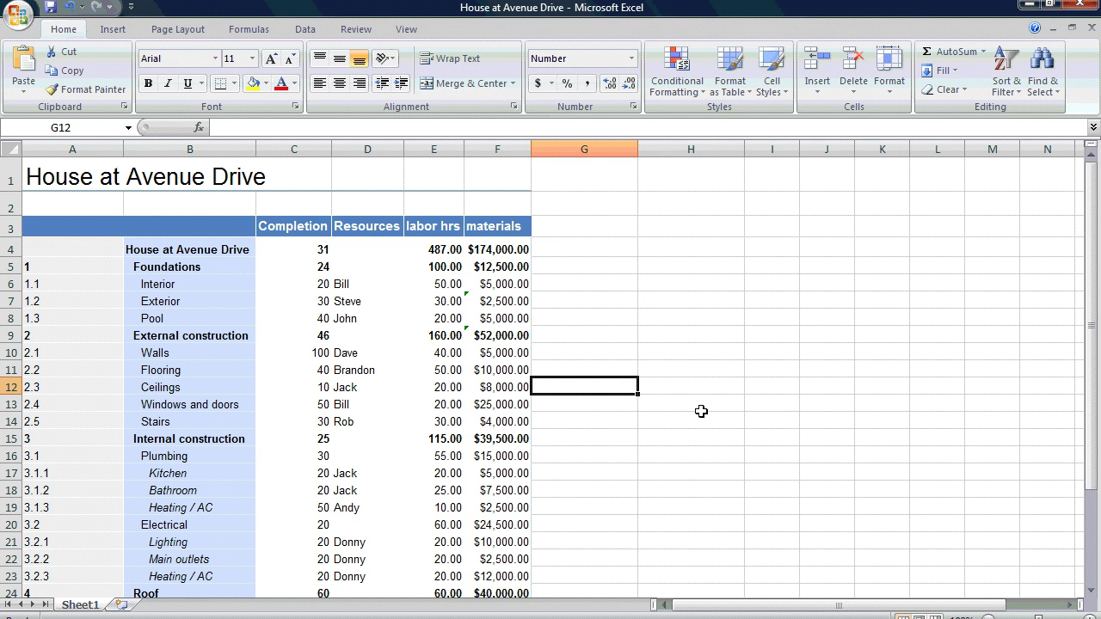
click(316, 285)
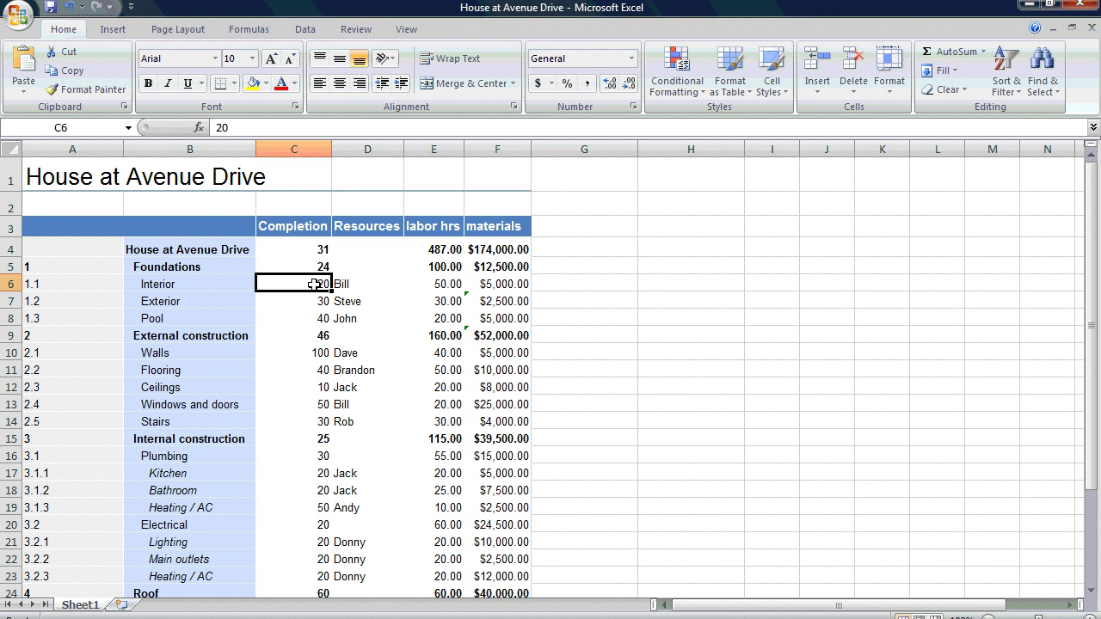
text(30)
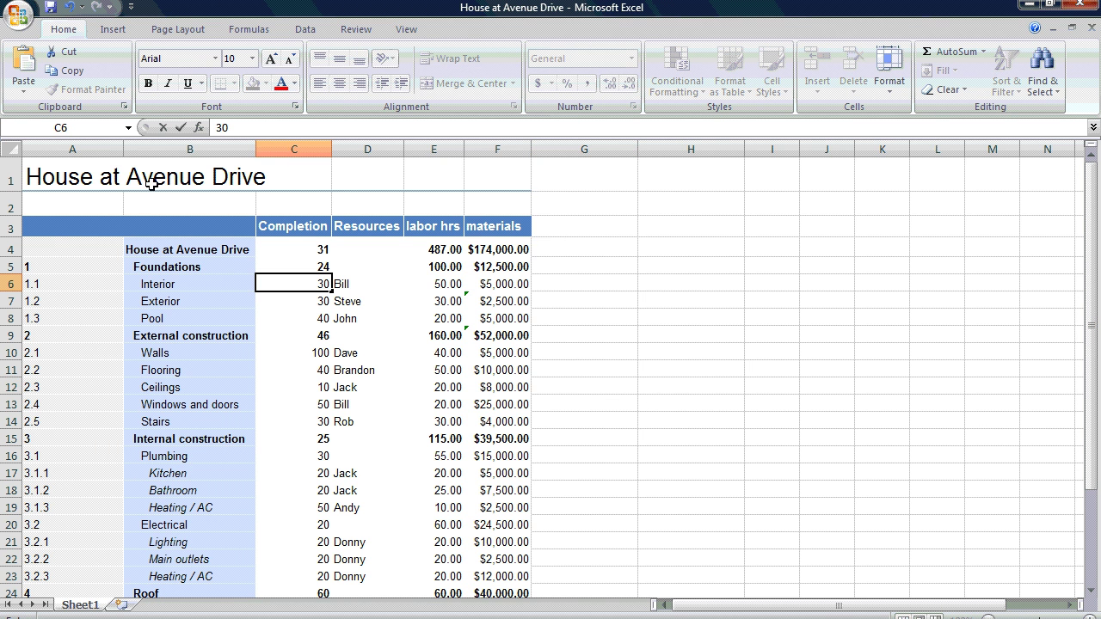
Save the workbook and return to the MindView map.
click(19, 16)
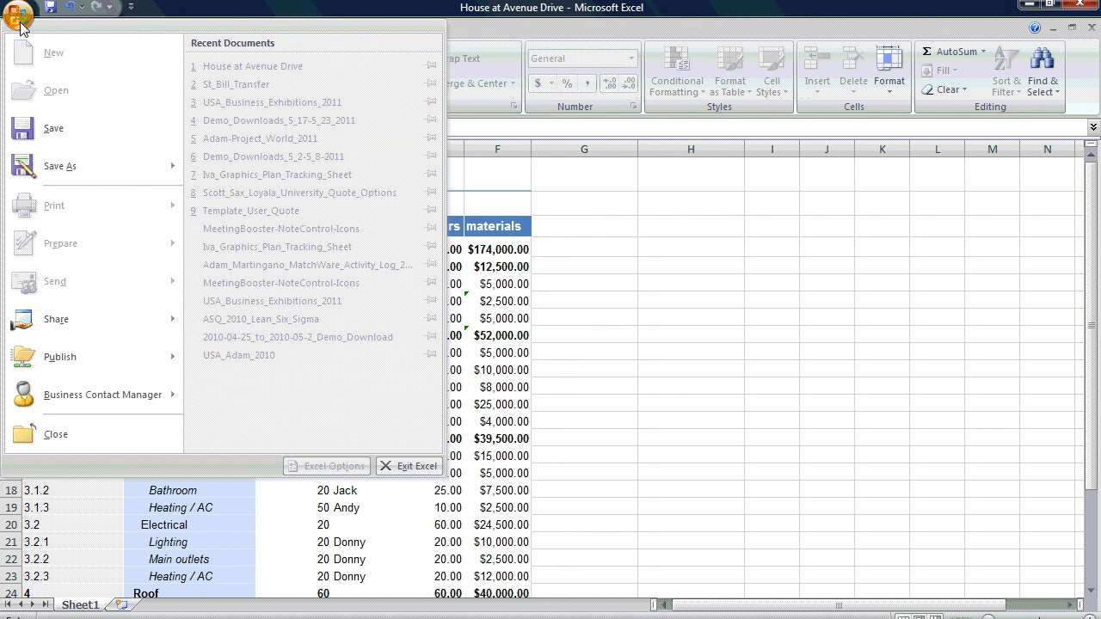
click(62, 128)
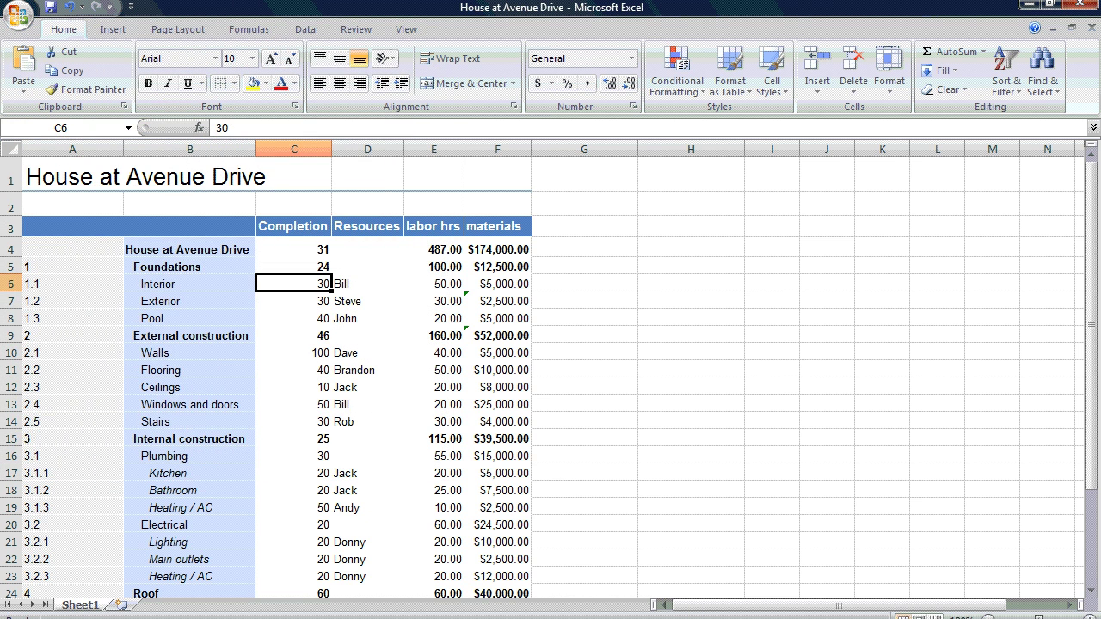
key(alt+Tab)
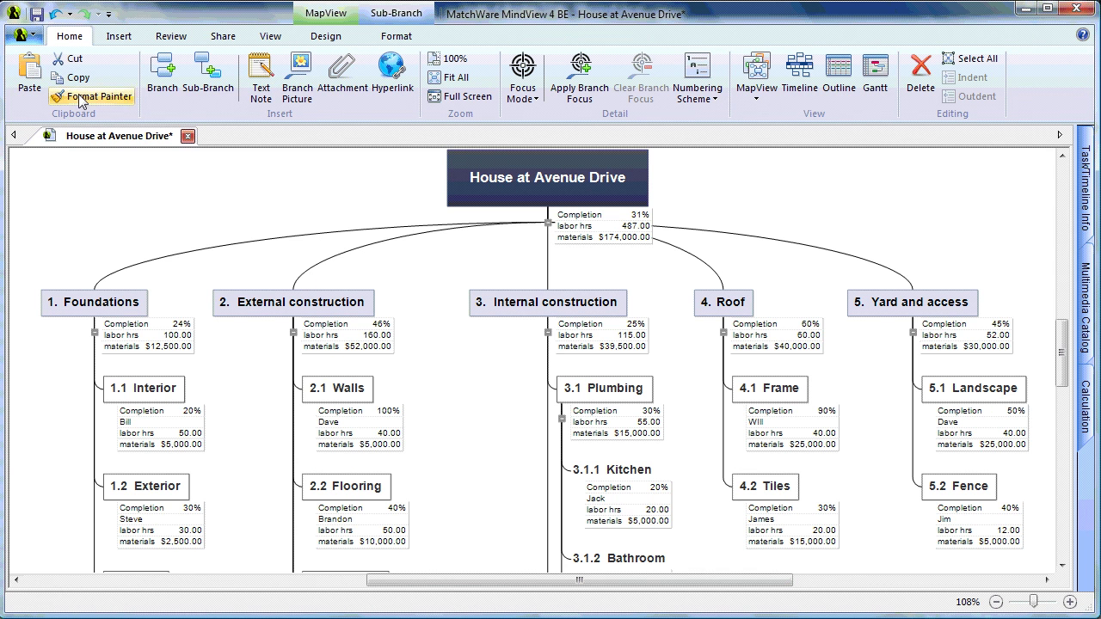
Start an Advanced Word Export of the map using the Baseline template.
click(30, 41)
click(24, 36)
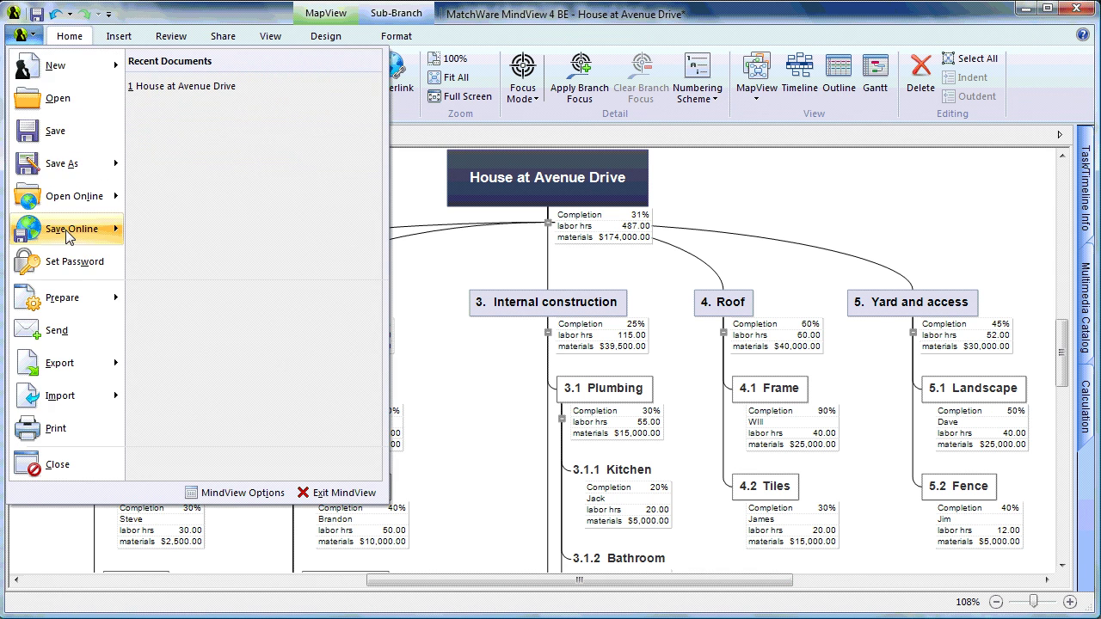
mouse_move(94, 406)
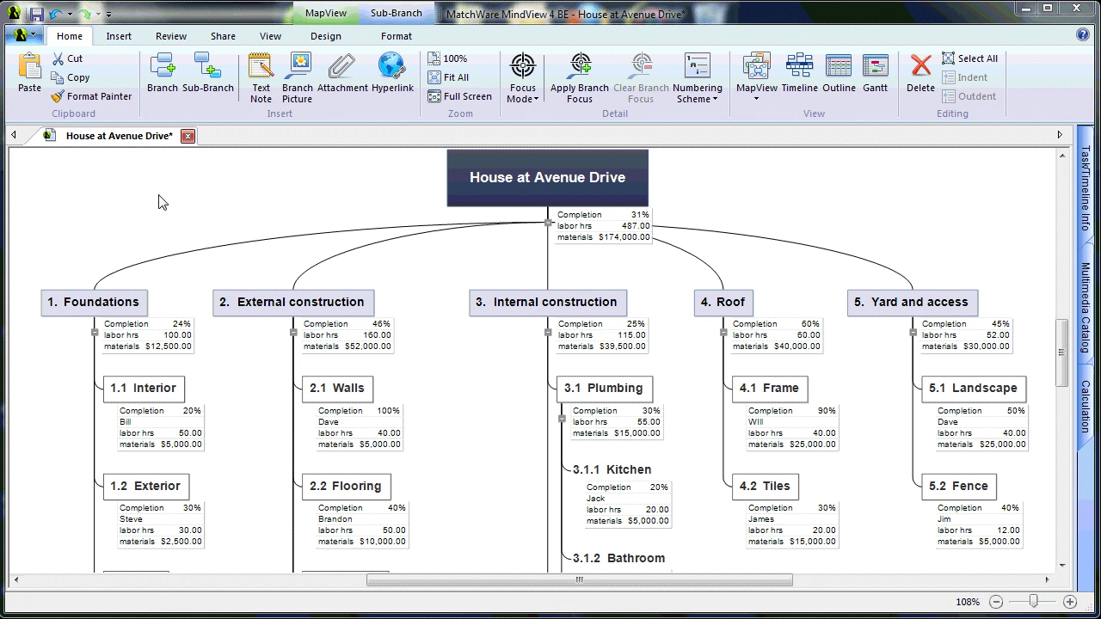
click(31, 37)
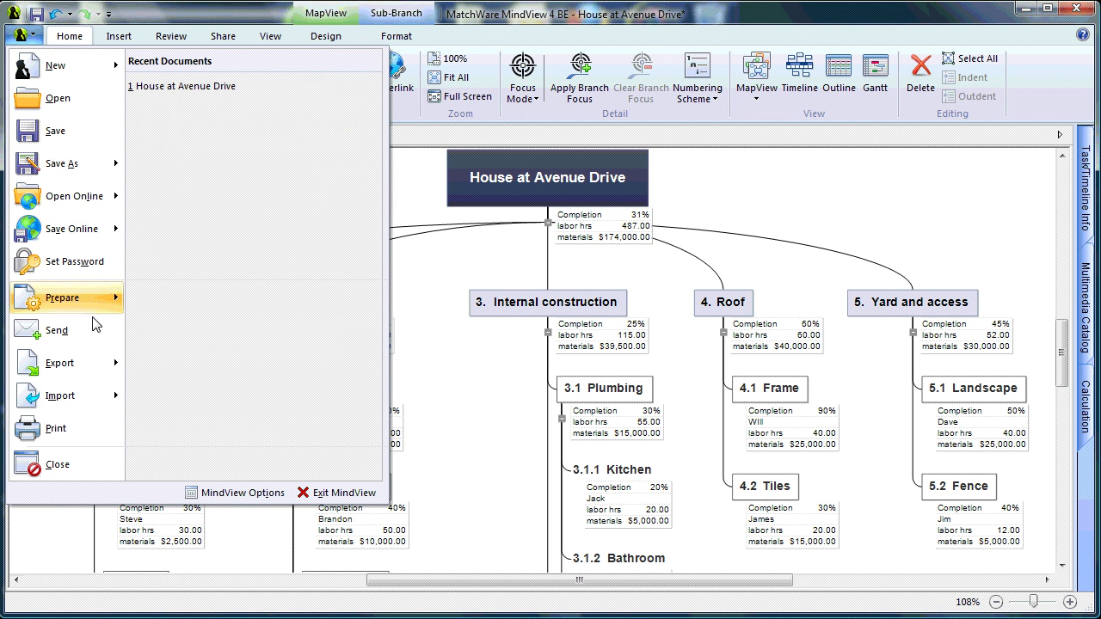
mouse_move(98, 365)
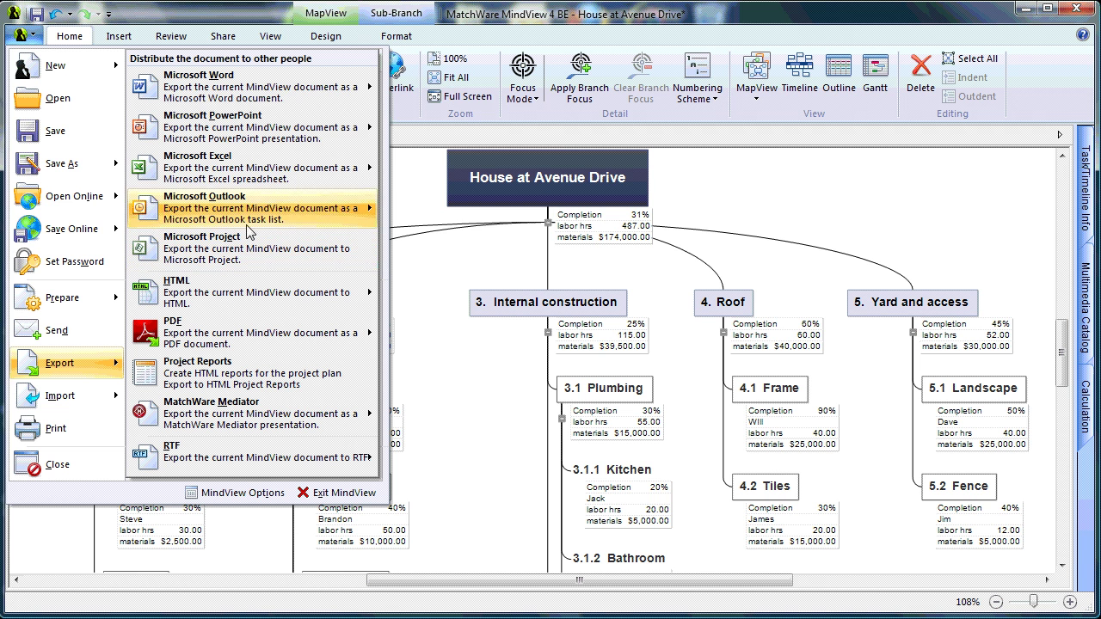
mouse_move(328, 96)
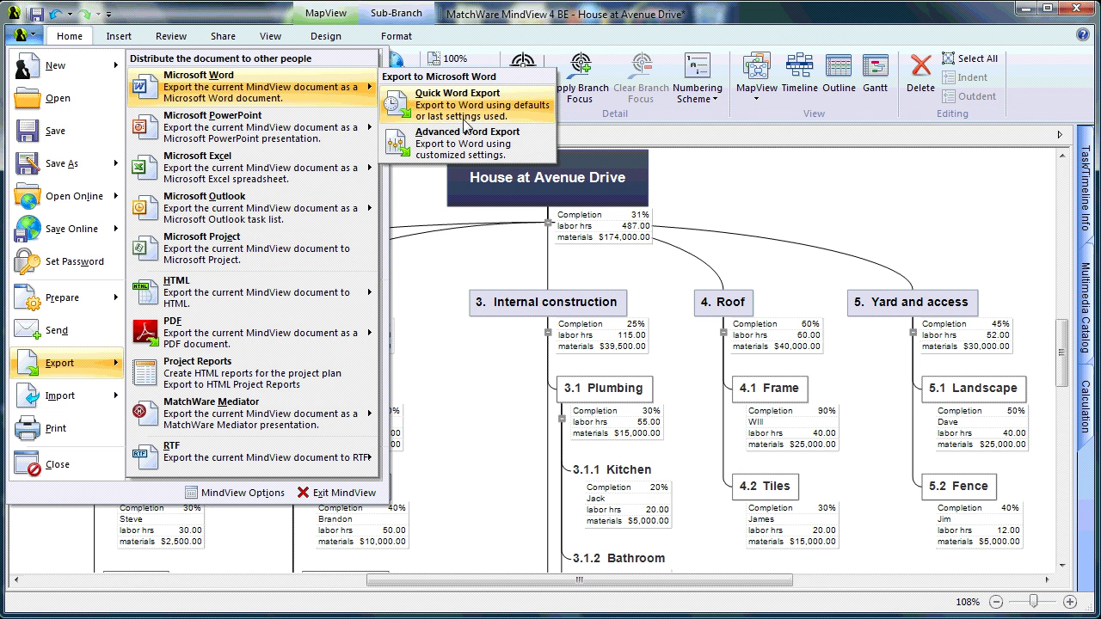
click(528, 146)
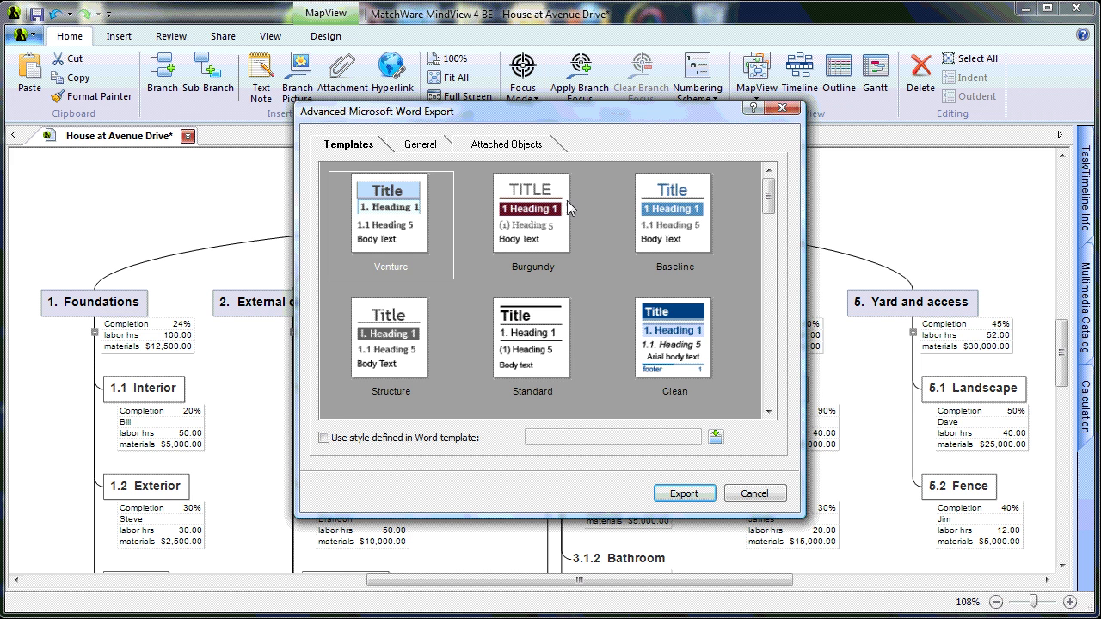
click(652, 234)
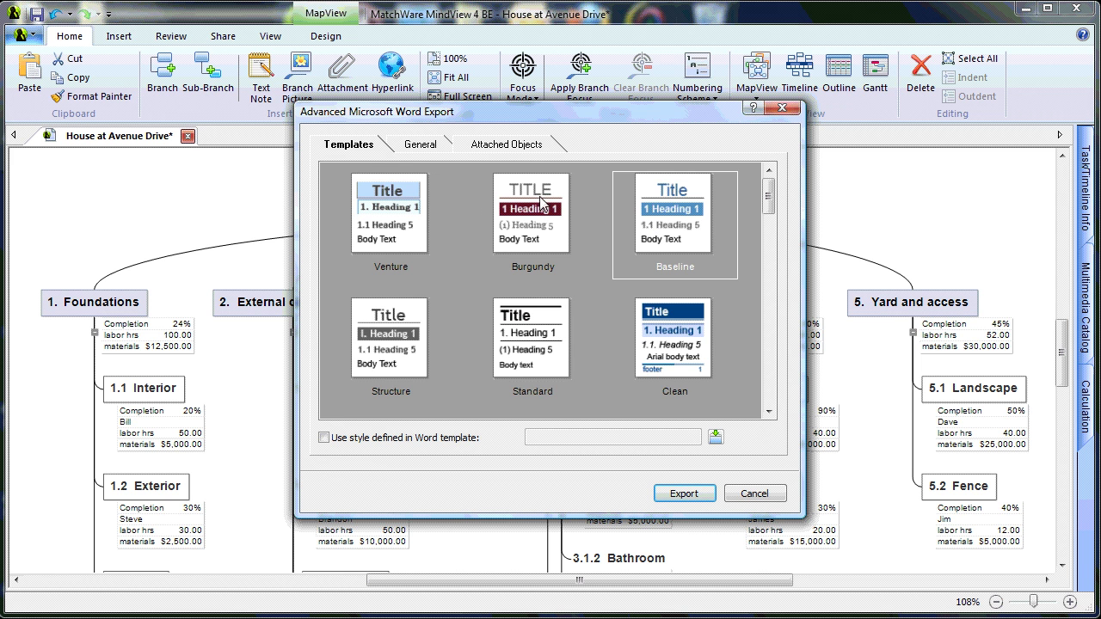
Include Completion and Resources in the Word export and run it.
click(446, 145)
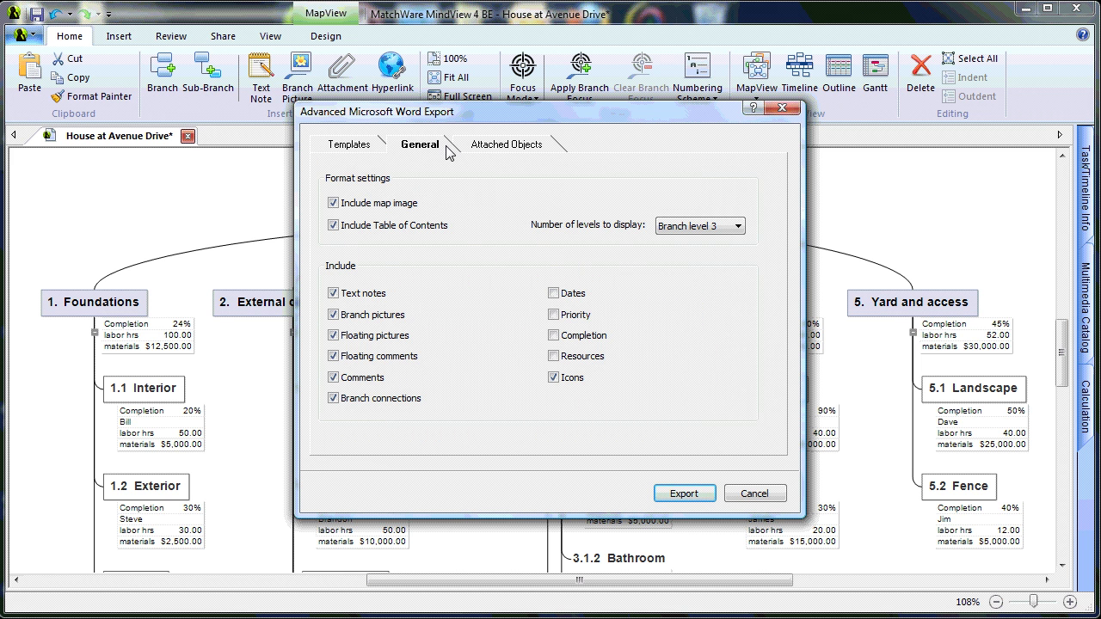
click(554, 337)
click(552, 357)
click(684, 494)
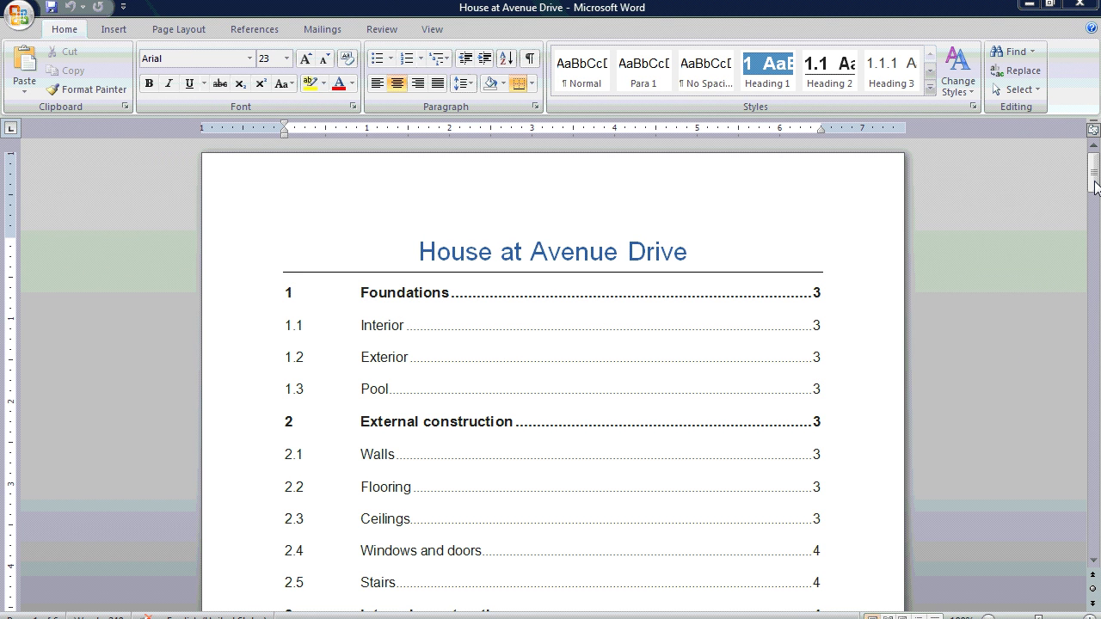
Jump from the table of contents to the Walls section, review its completion and resources, then return to MindView.
drag(1095, 187, 1093, 199)
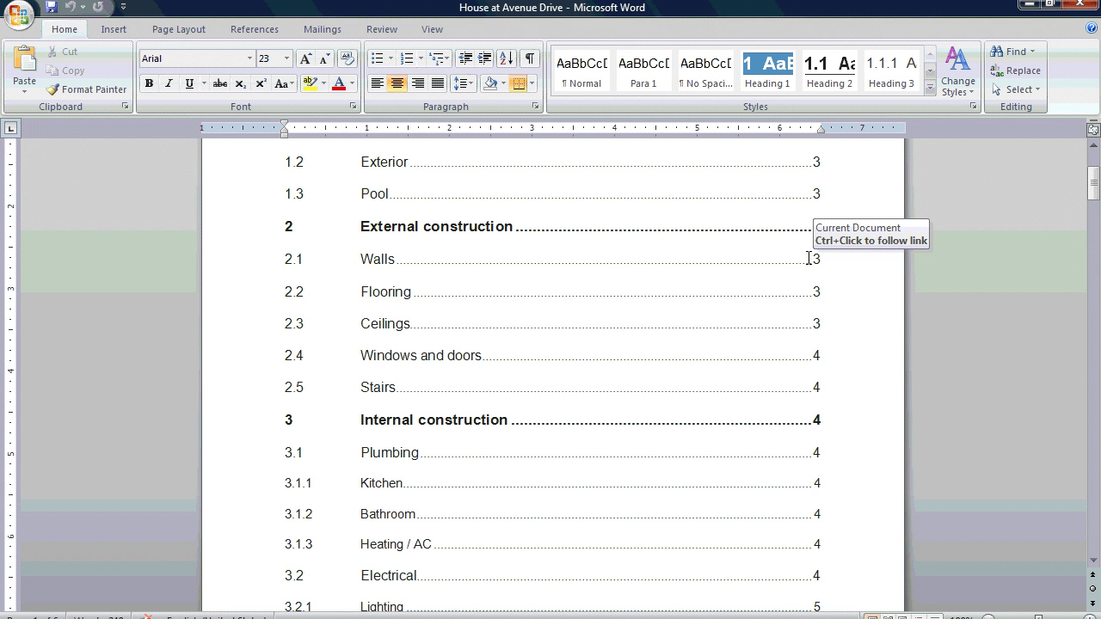
ctrl+click(384, 268)
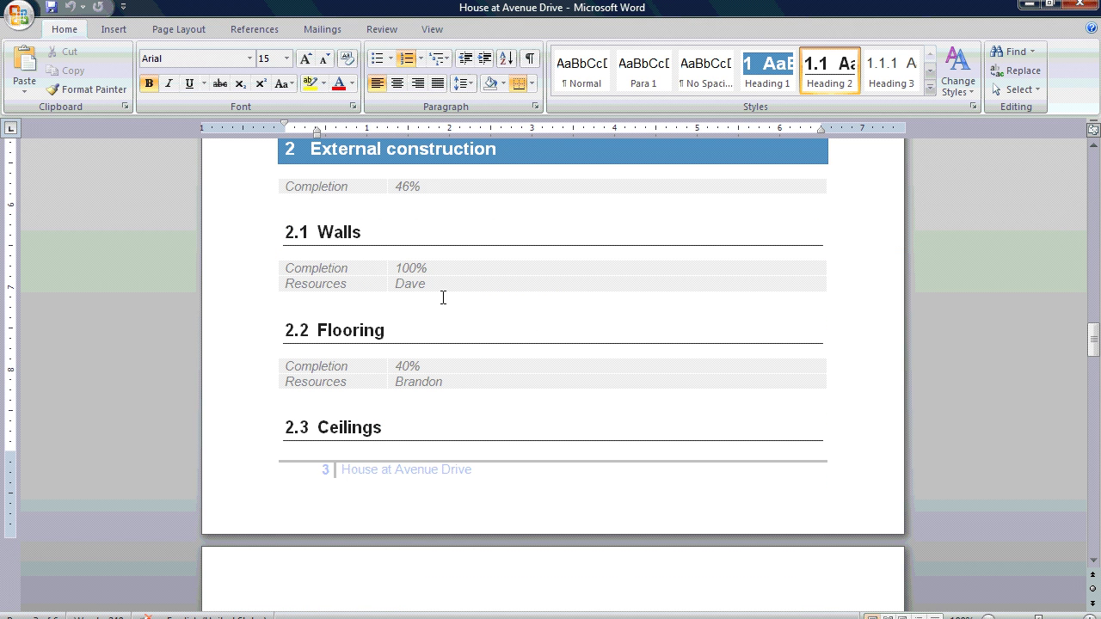
click(759, 370)
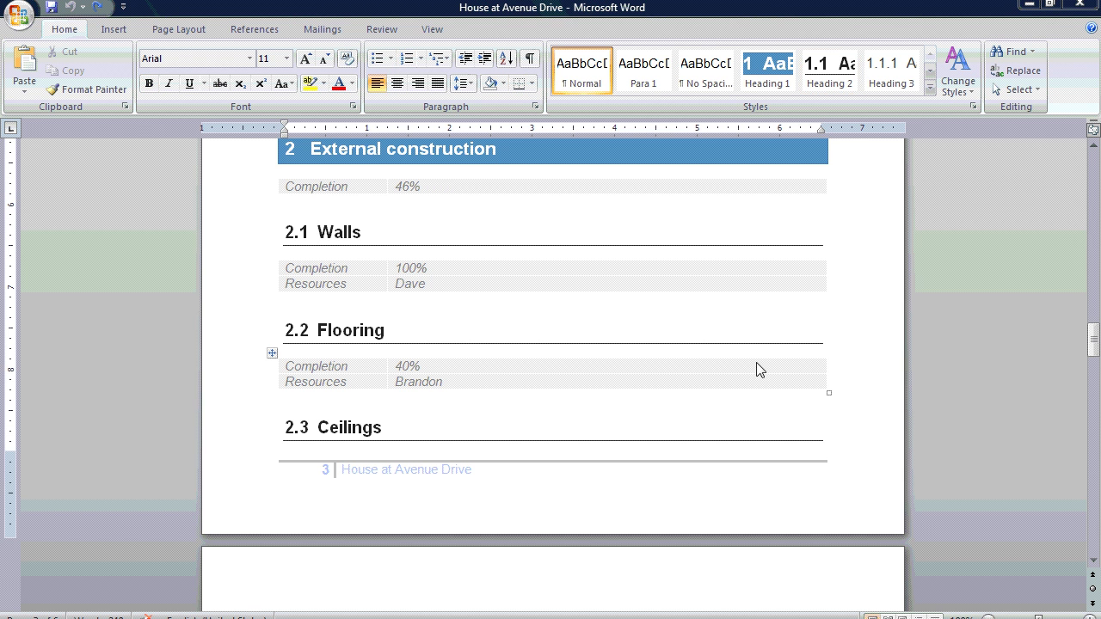
drag(1096, 348, 1092, 391)
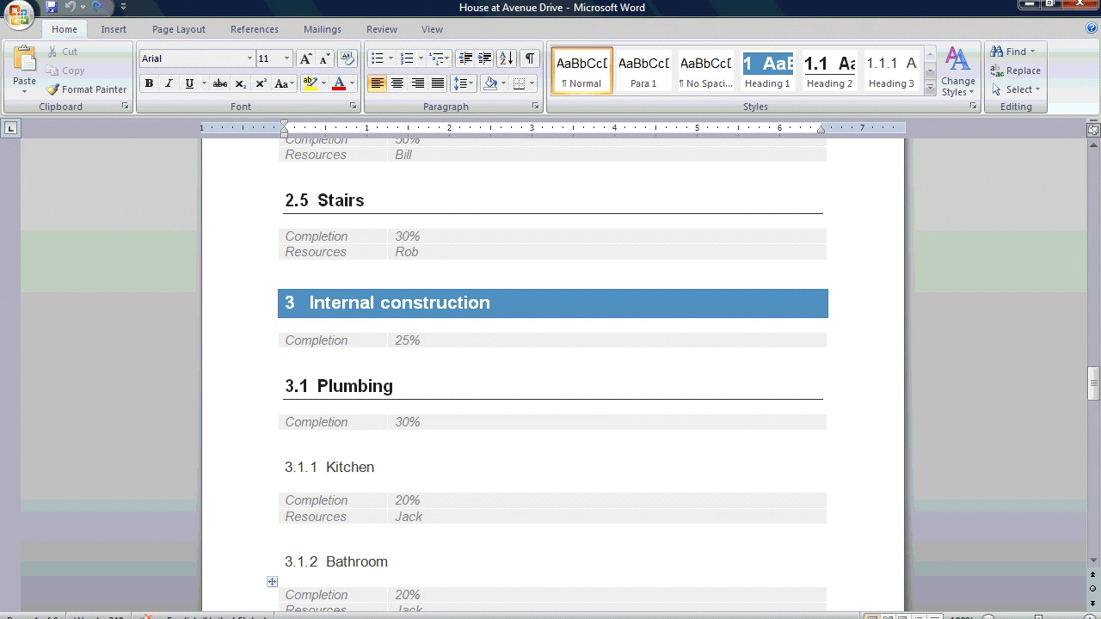
click(430, 575)
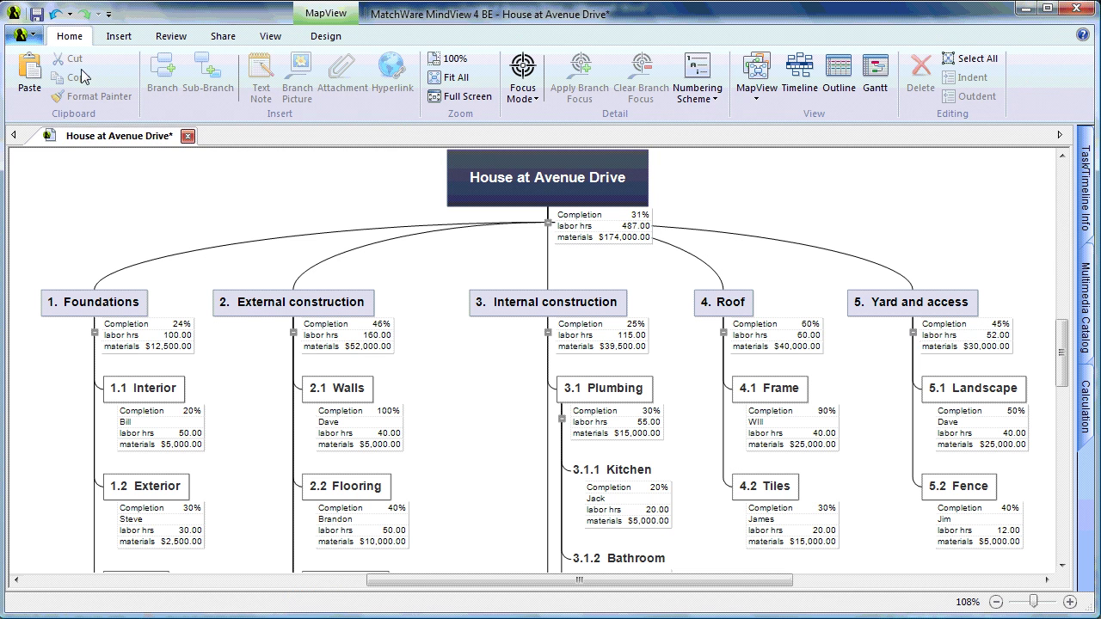
Export the House at Avenue Drive map to Microsoft Project as a Gantt chart with resources.
click(21, 35)
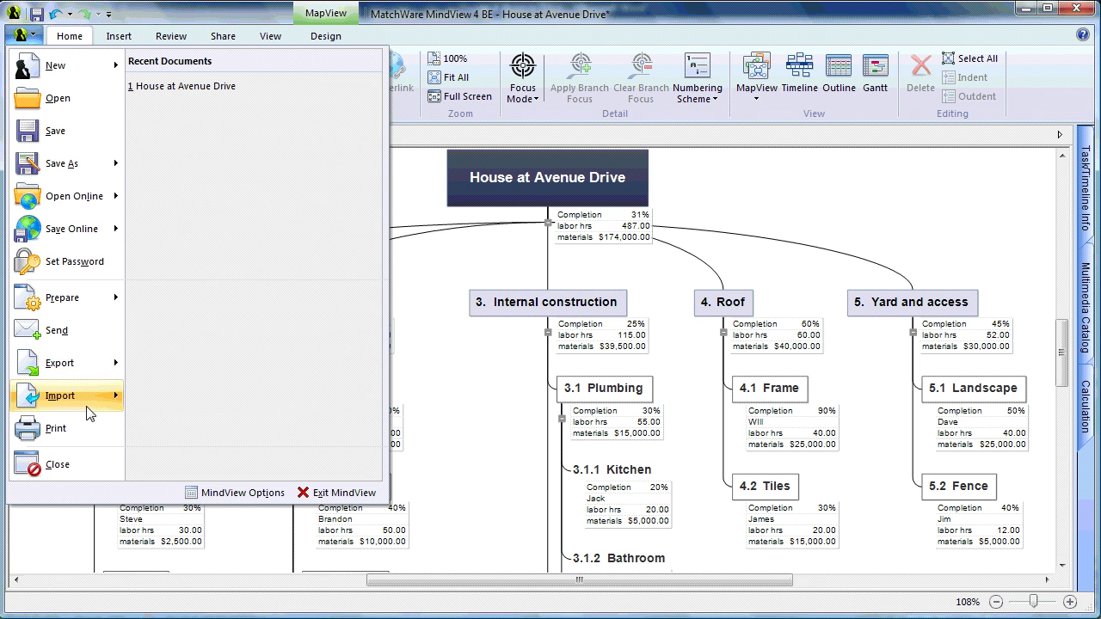
mouse_move(92, 407)
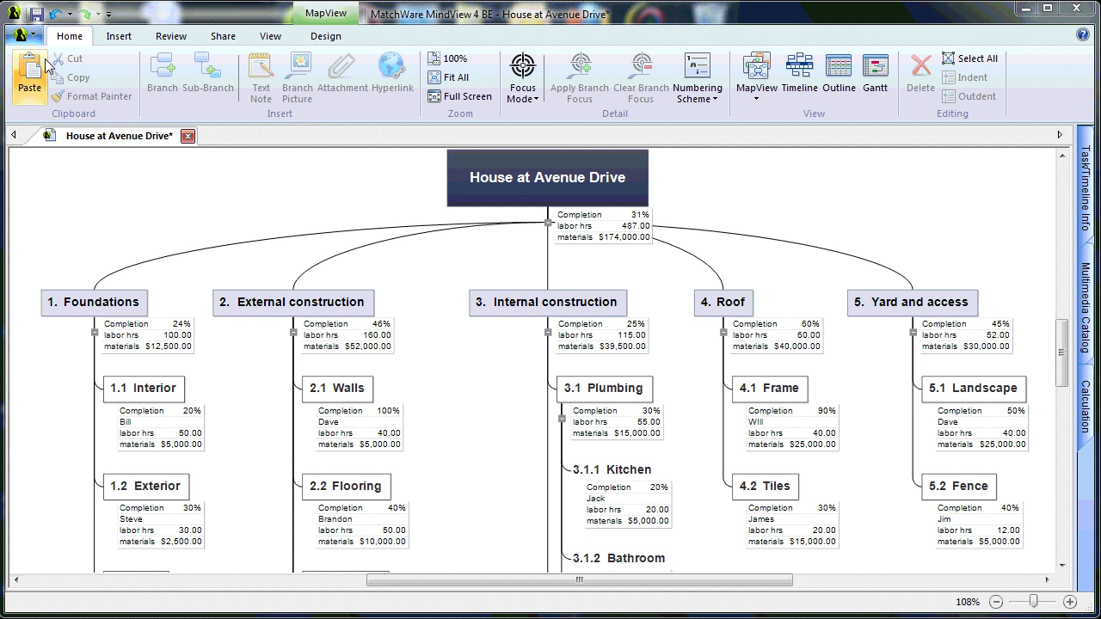
click(21, 36)
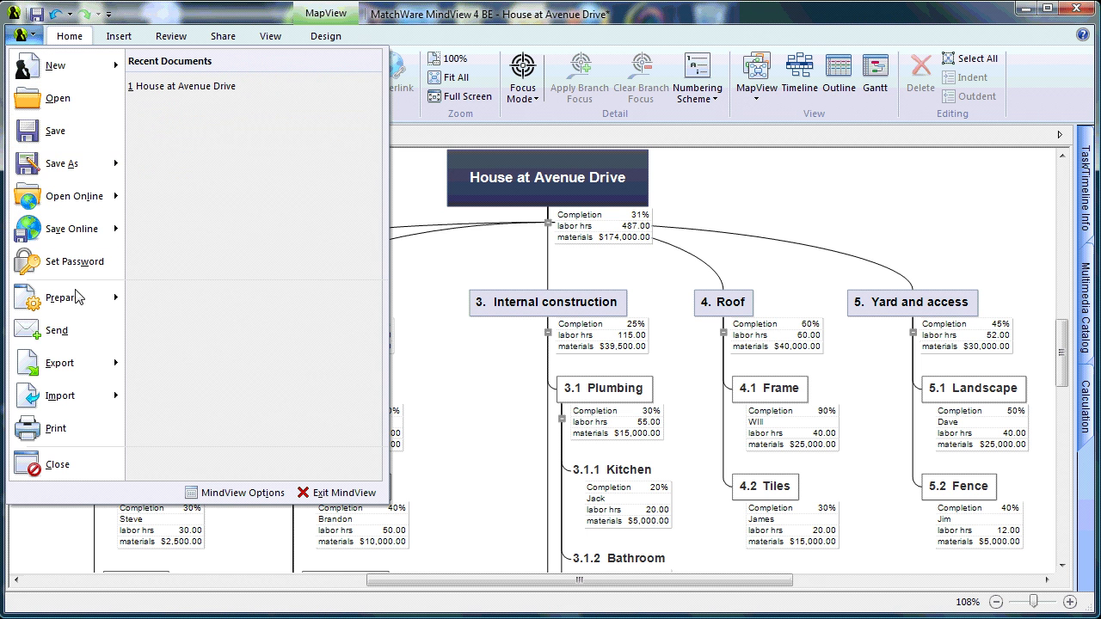
mouse_move(102, 366)
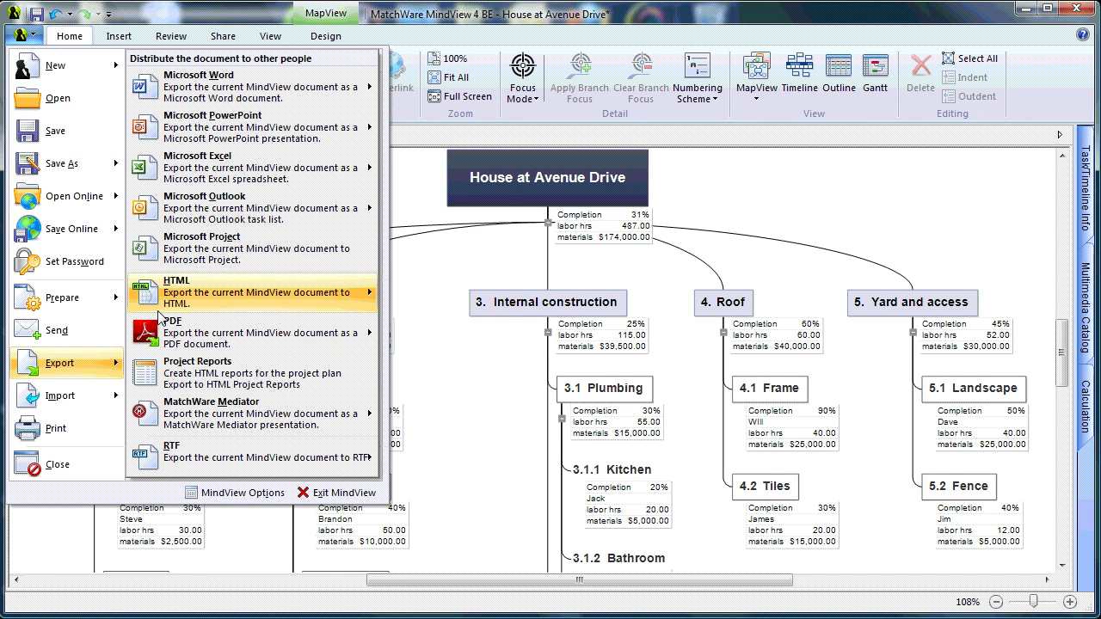
click(315, 257)
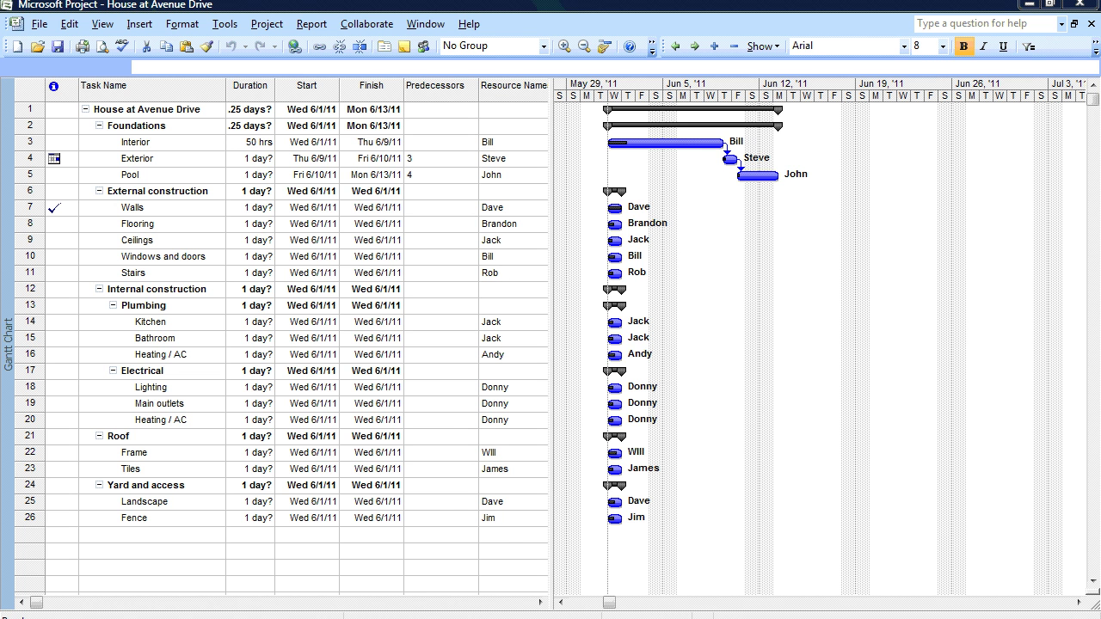
Return to MindView and acknowledge the export-complete message.
mouse_move(428, 618)
click(428, 581)
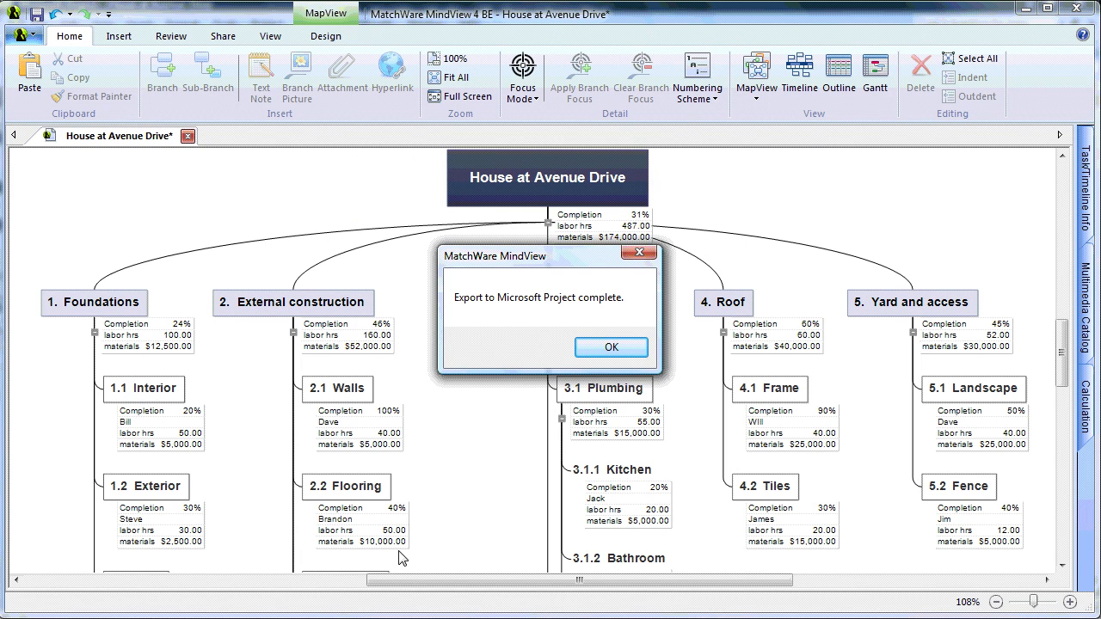
click(612, 347)
click(33, 39)
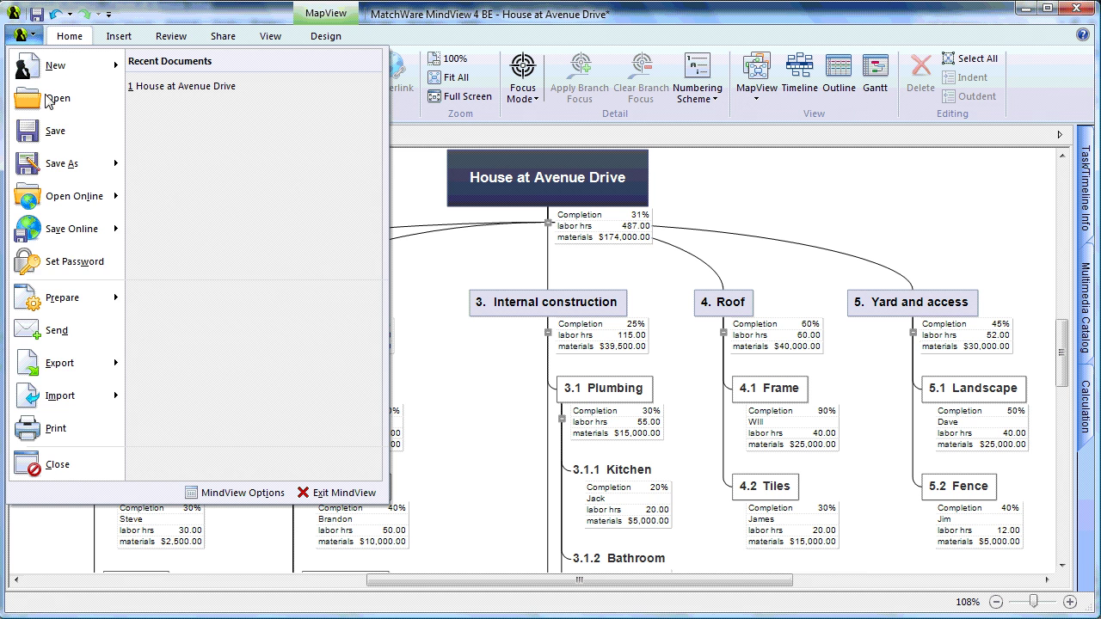
mouse_move(88, 394)
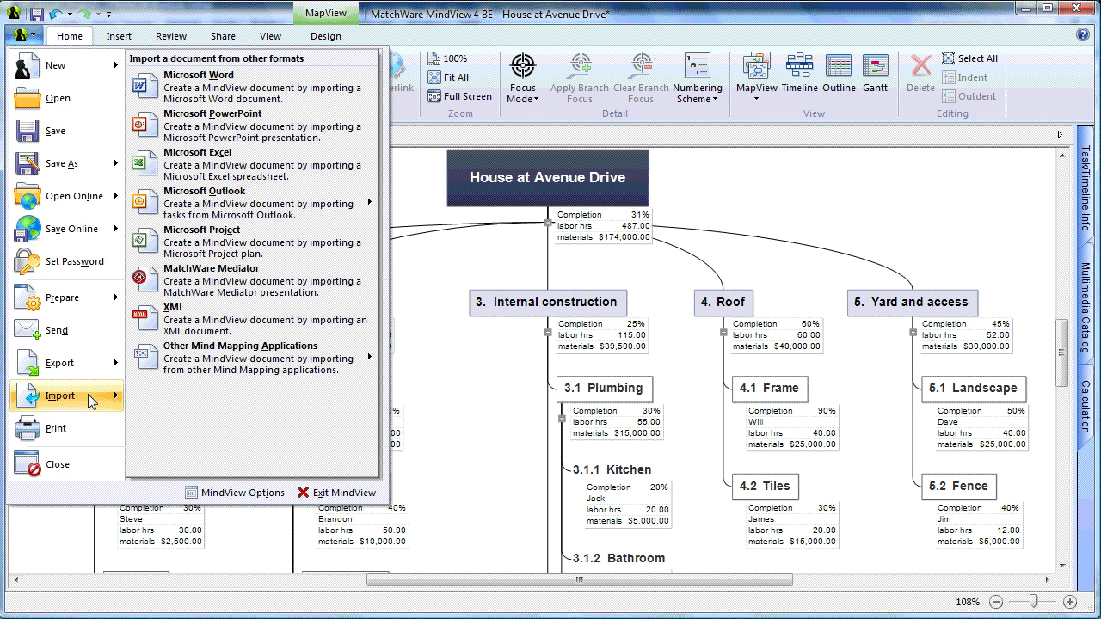